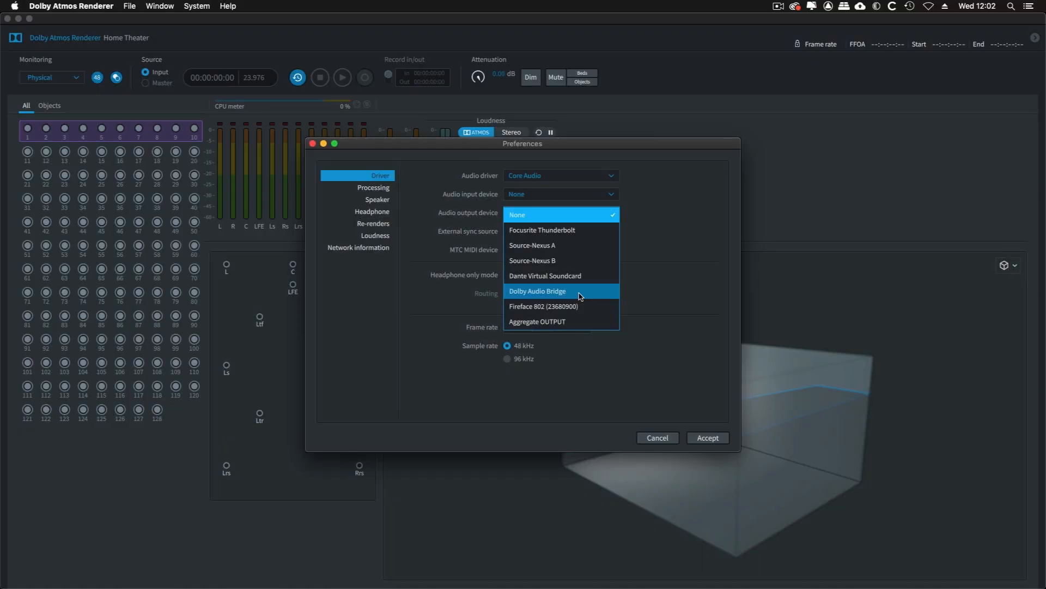
# Step: Set the audio input device to Dolby Audio Bridge and open the audio output device choices
pyautogui.click(581, 296)
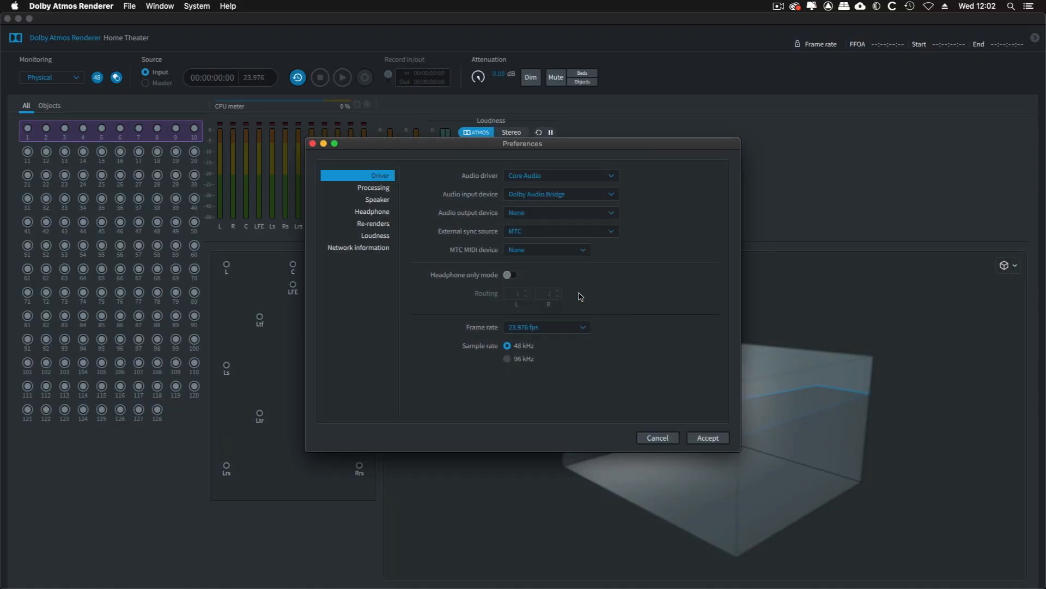
pyautogui.click(594, 213)
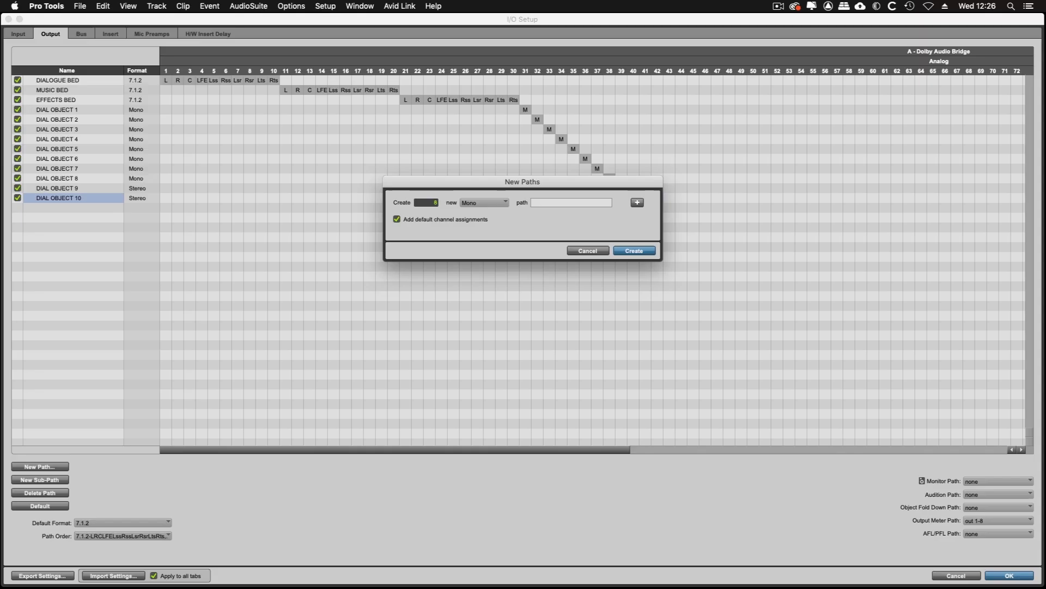
# Step: In Pro Tools, define eight new mono paths and four new stereo paths, both sets named MUSIC OBJECT
pyautogui.write('SIC OBJECT')
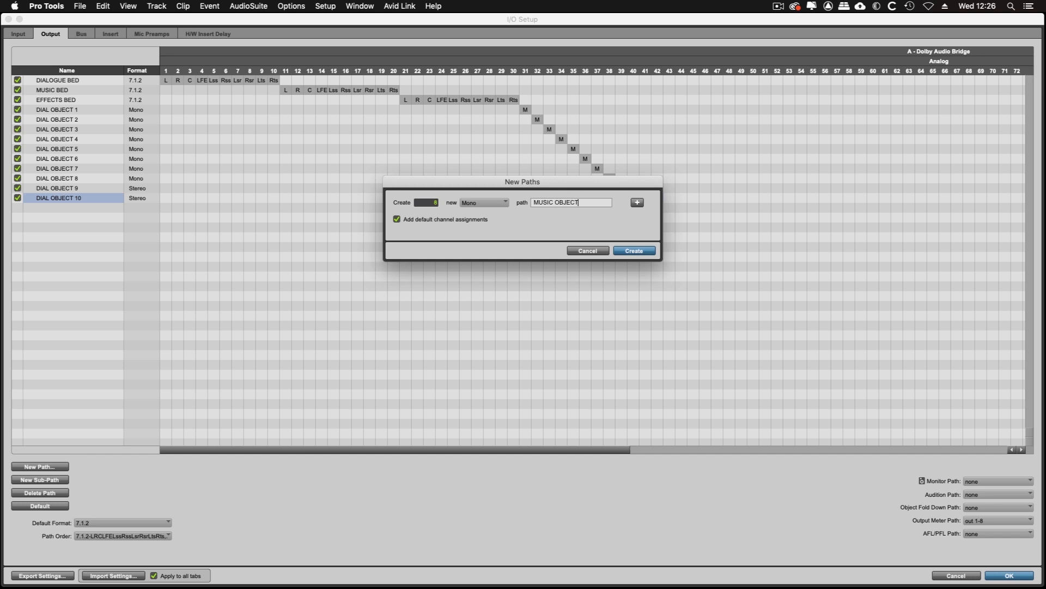
pyautogui.click(638, 204)
pyautogui.click(418, 219)
pyautogui.write('4')
pyautogui.click(484, 220)
pyautogui.click(483, 232)
pyautogui.press('Tab')
pyautogui.write('MUSIC ')
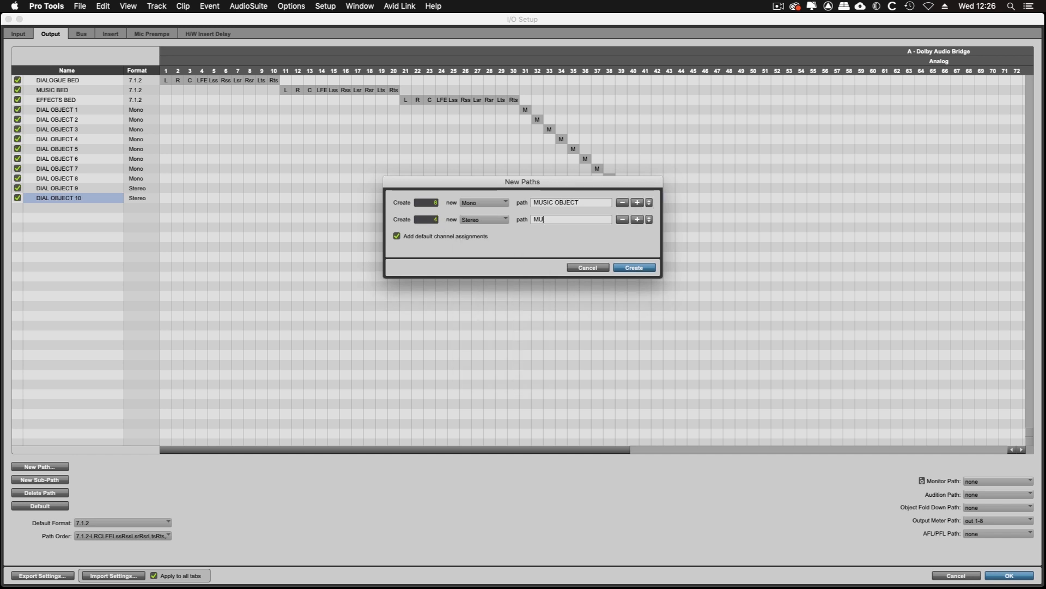
pyautogui.write('OBJECT')
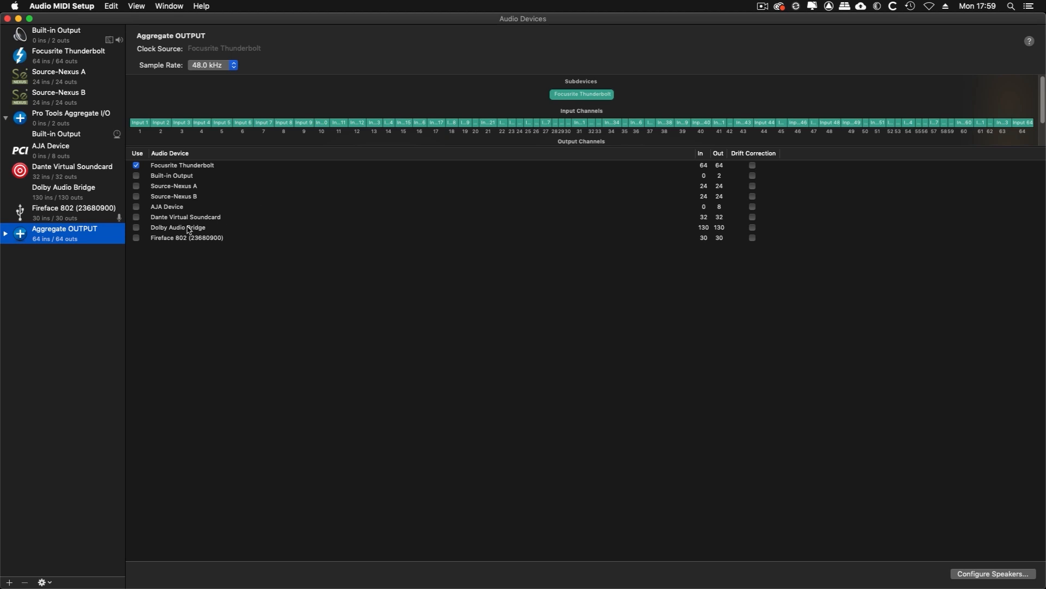
# Step: In Audio MIDI Setup, add Dolby Audio Bridge to the Aggregate OUTPUT device
pyautogui.click(136, 227)
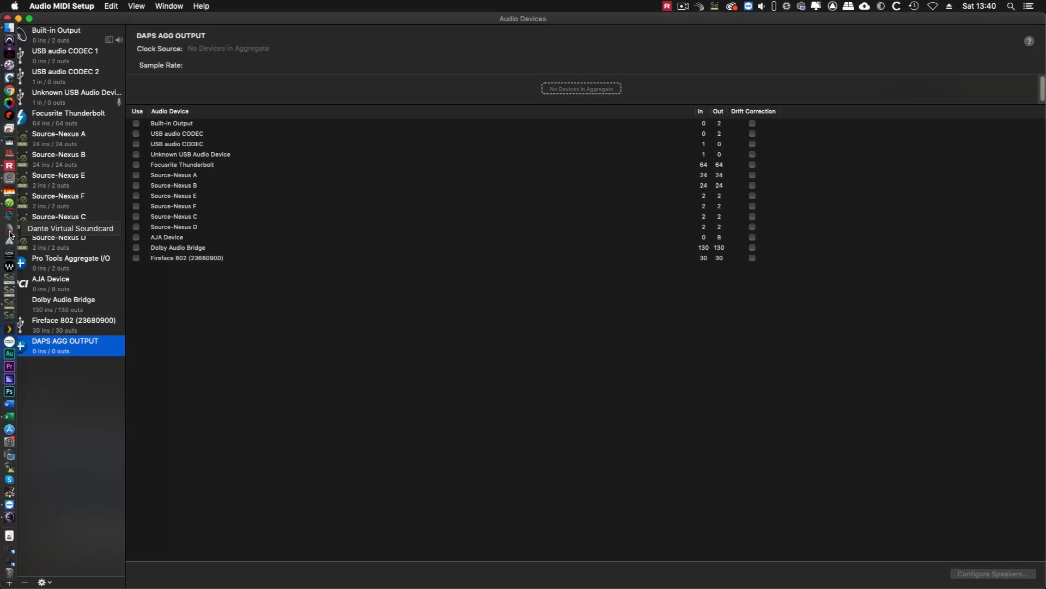
# Step: Open Dante Virtual Soundcard and start it with 32 × 32 audio channels
pyautogui.click(10, 233)
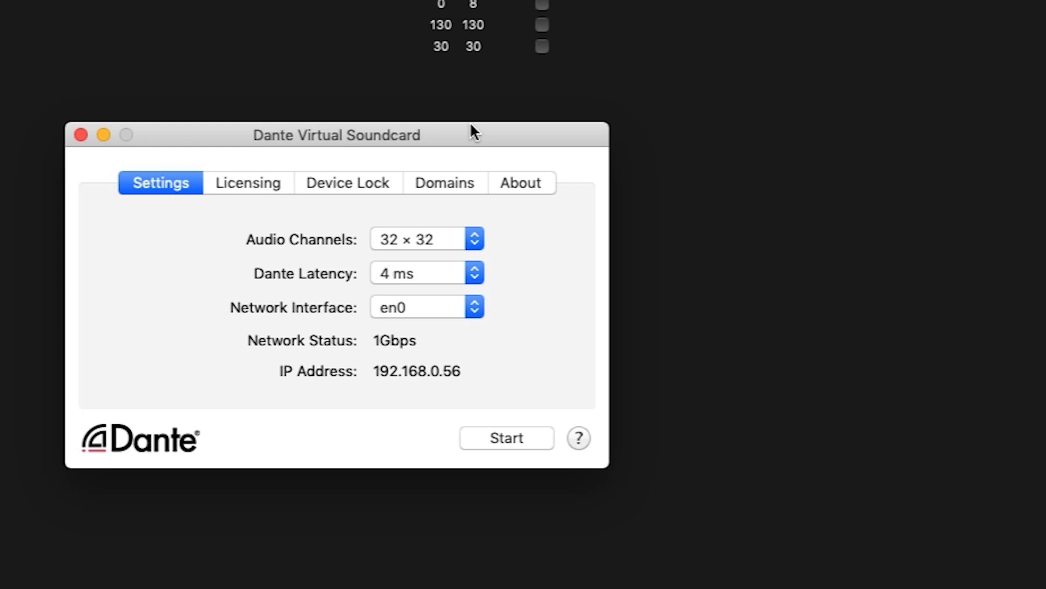
pyautogui.click(475, 238)
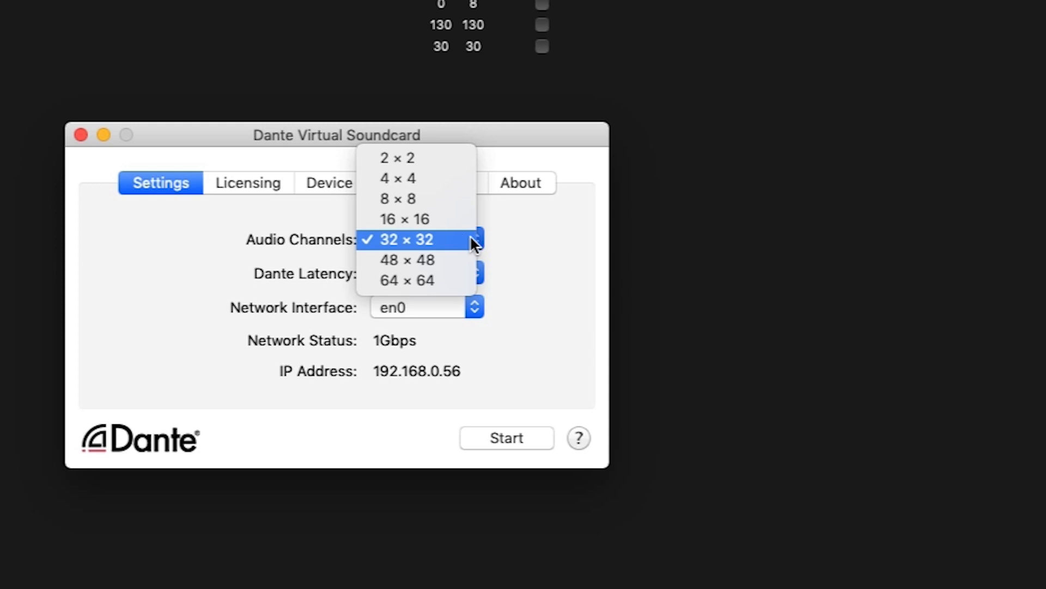
pyautogui.click(540, 236)
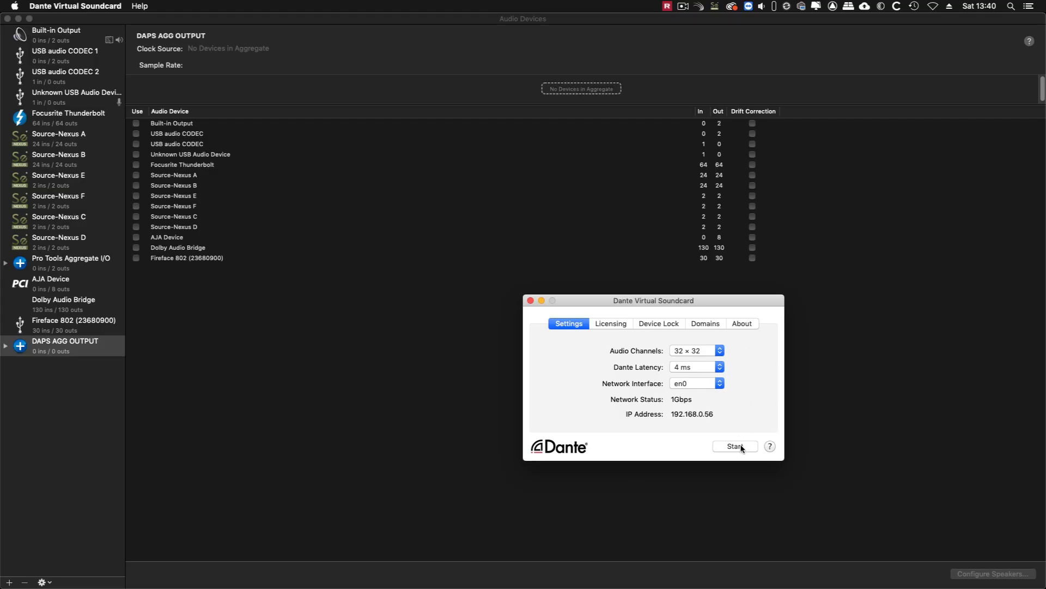
pyautogui.click(740, 446)
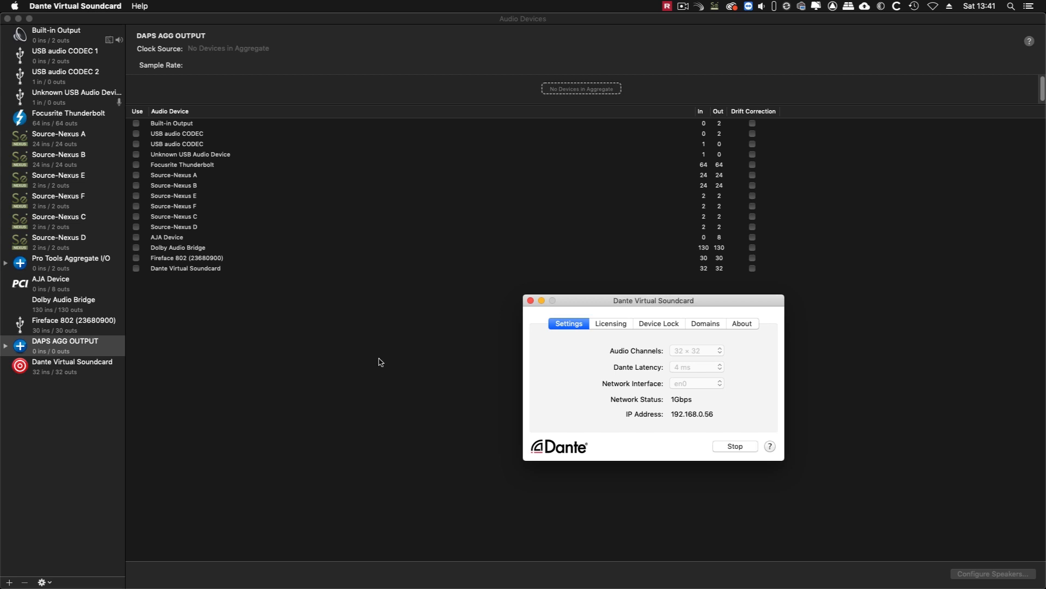
# Step: Add Focusrite Thunderbolt, Dante Virtual Soundcard and Dolby Audio Bridge to the DAPS AGG OUTPUT aggregate device
pyautogui.click(137, 164)
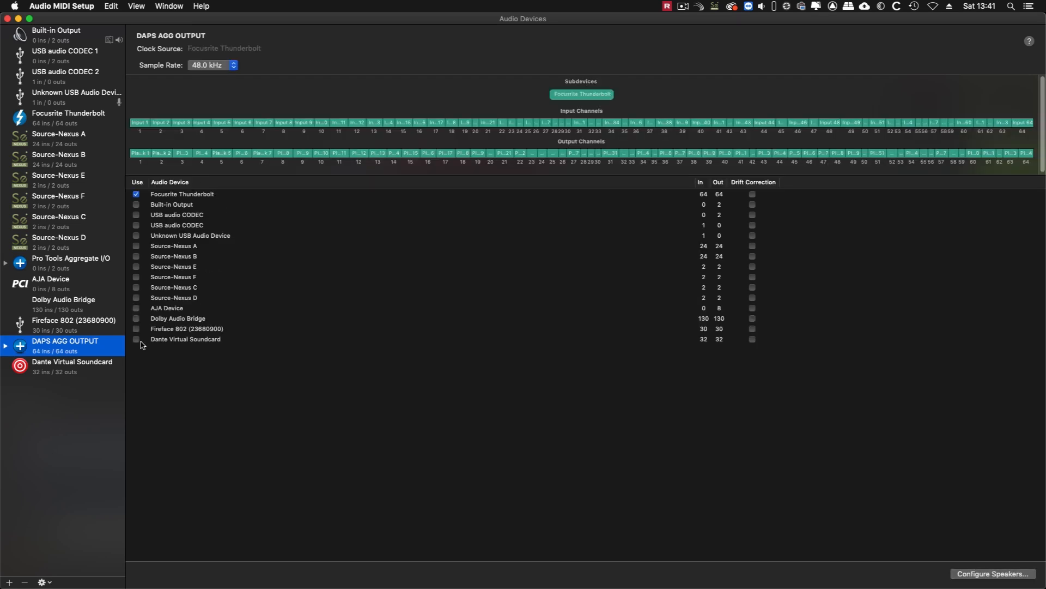
pyautogui.click(136, 340)
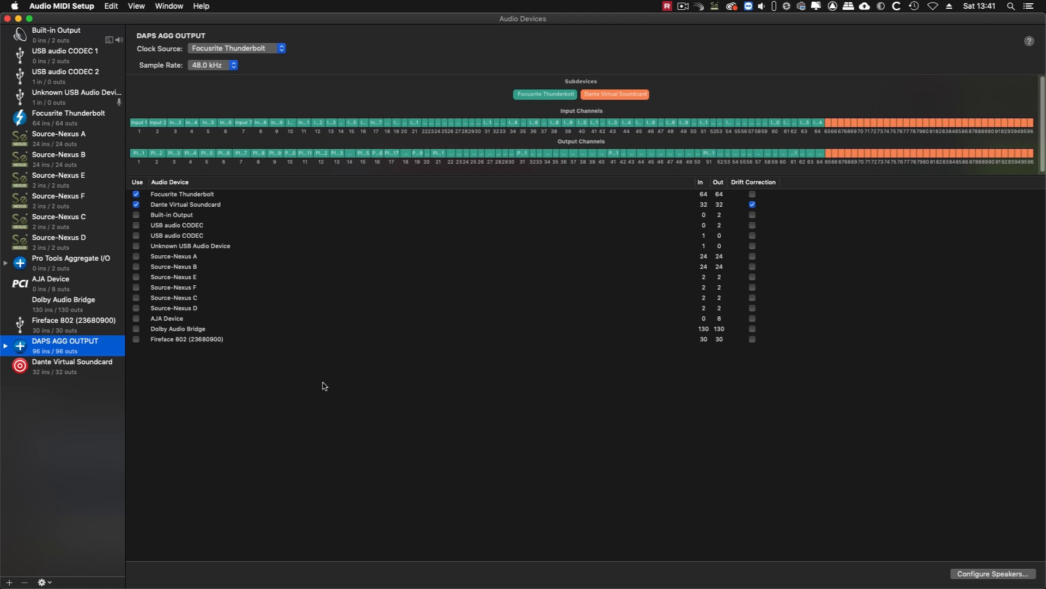
pyautogui.click(136, 329)
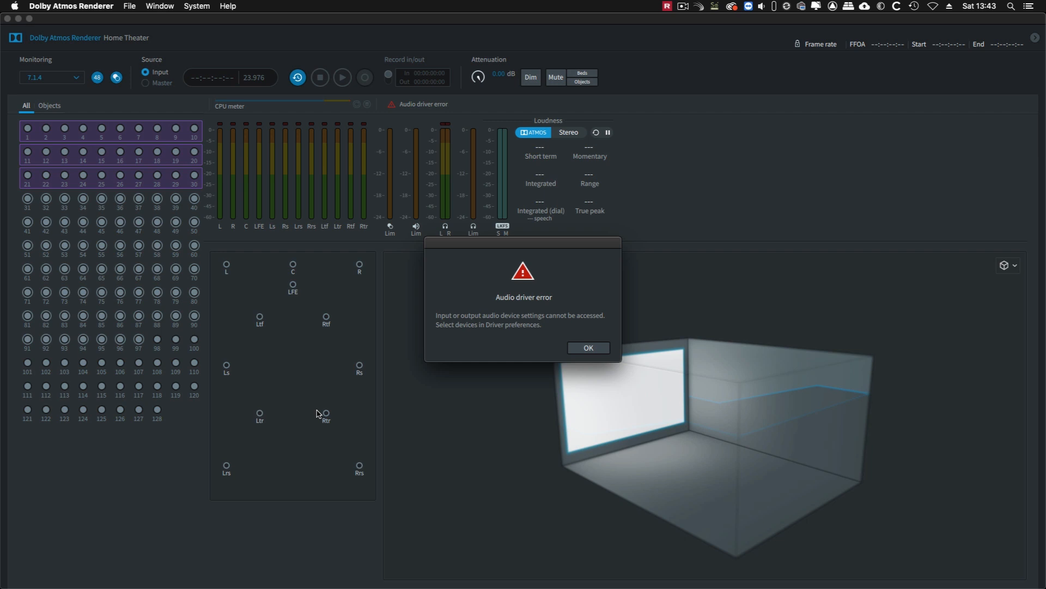
# Step: In the Dolby Atmos Renderer driver preferences, set the audio input to Dolby Audio Bridge and the output to DAPS AGG OUTPUT
pyautogui.click(589, 348)
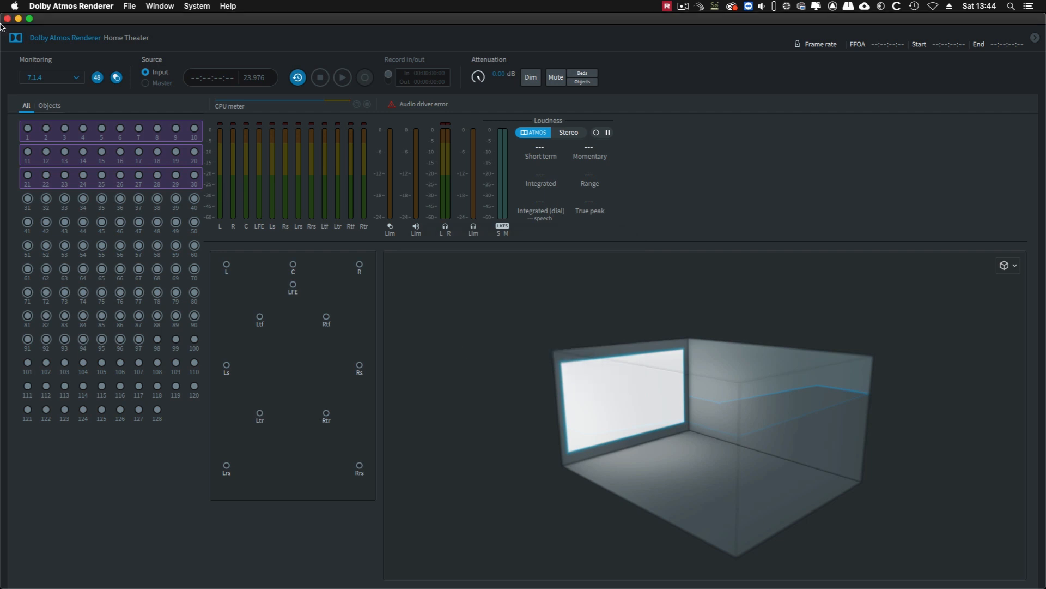
pyautogui.click(66, 7)
pyautogui.click(66, 36)
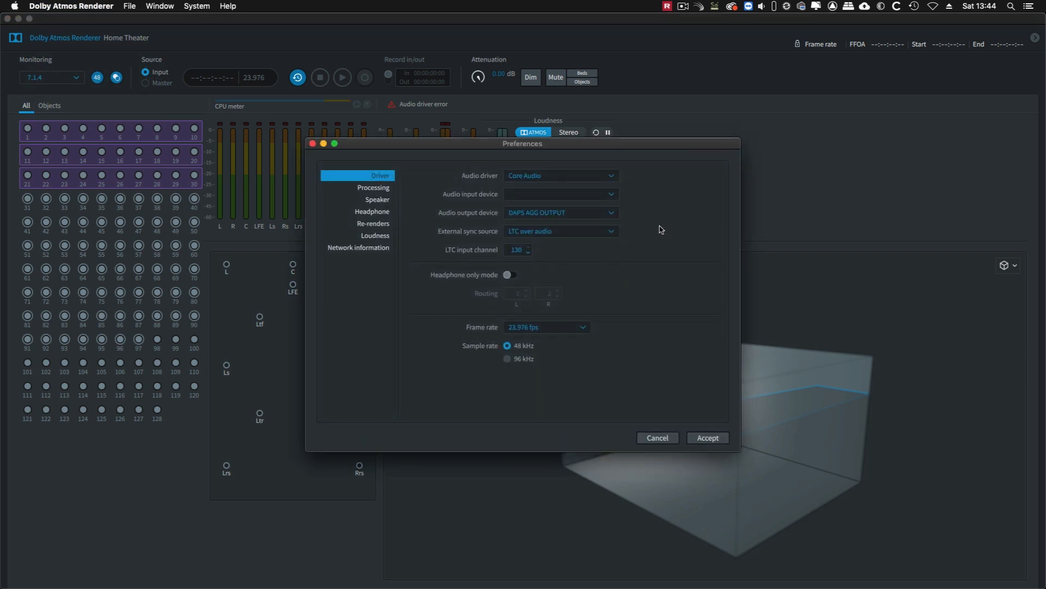
pyautogui.click(611, 196)
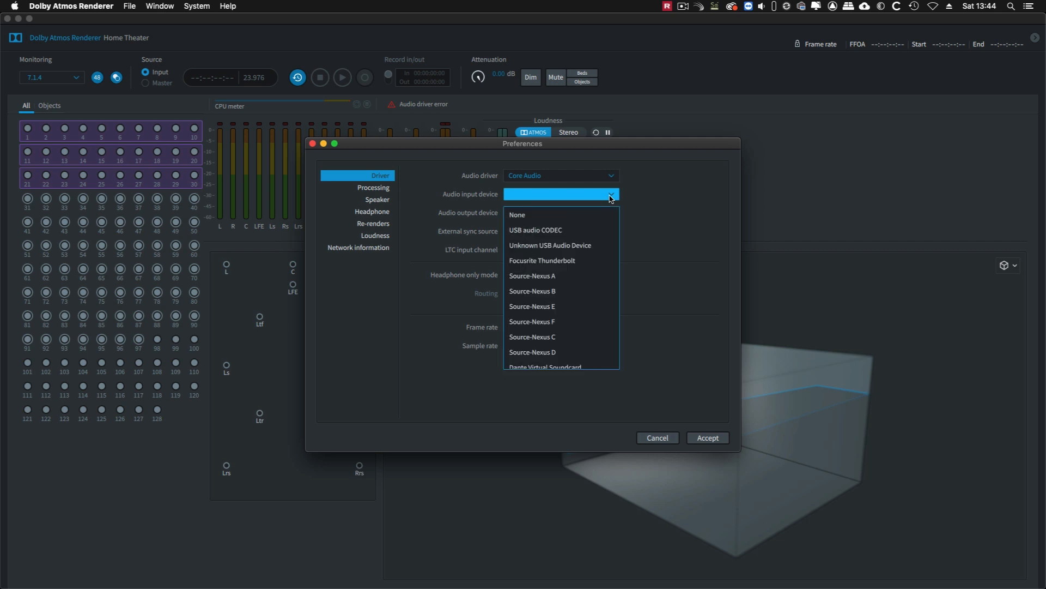
pyautogui.scroll(-3, 556, 300)
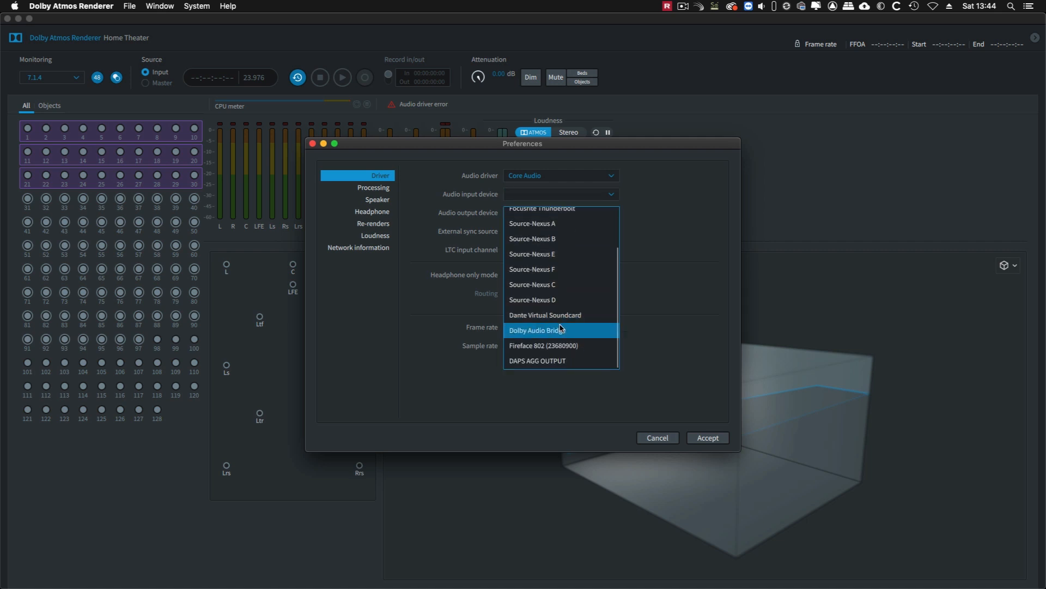
pyautogui.click(561, 331)
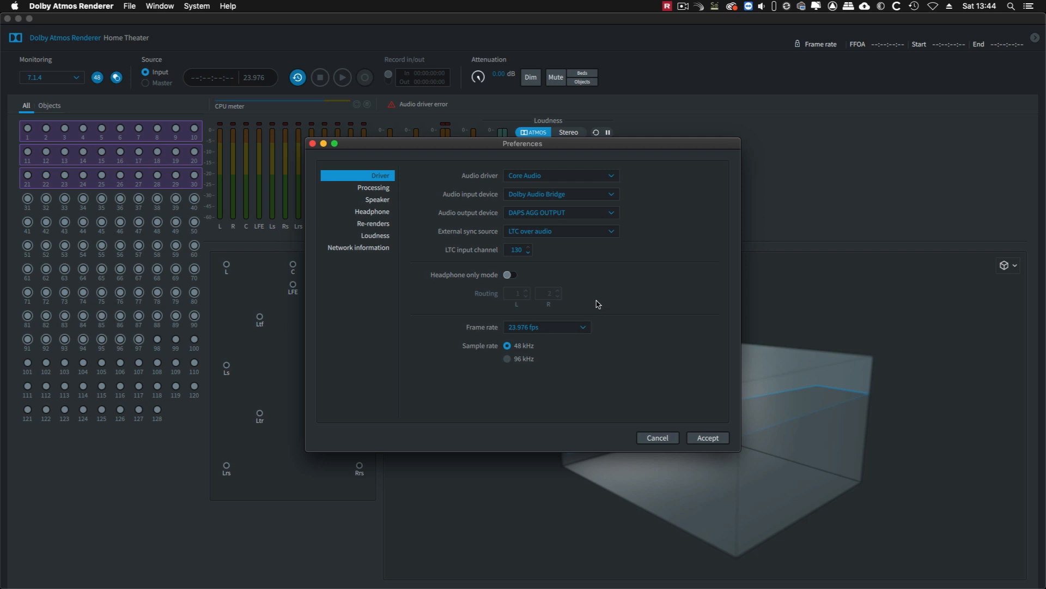
pyautogui.click(608, 214)
pyautogui.click(569, 384)
# Step: Check the Processing, Speaker, Headphone and Re-renders preferences and accept the settings
pyautogui.click(381, 188)
pyautogui.click(384, 202)
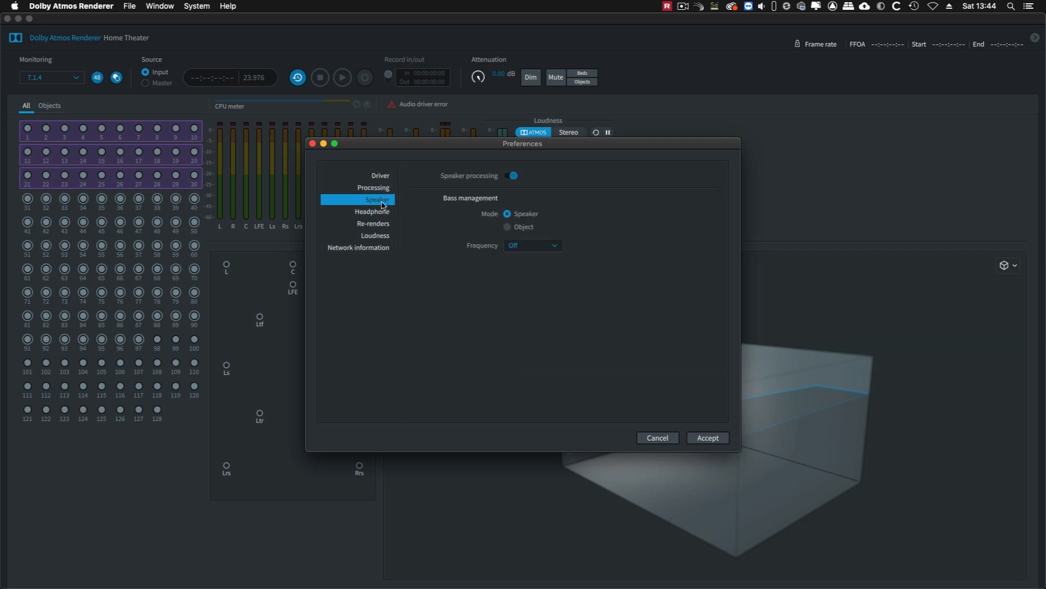
pyautogui.click(380, 212)
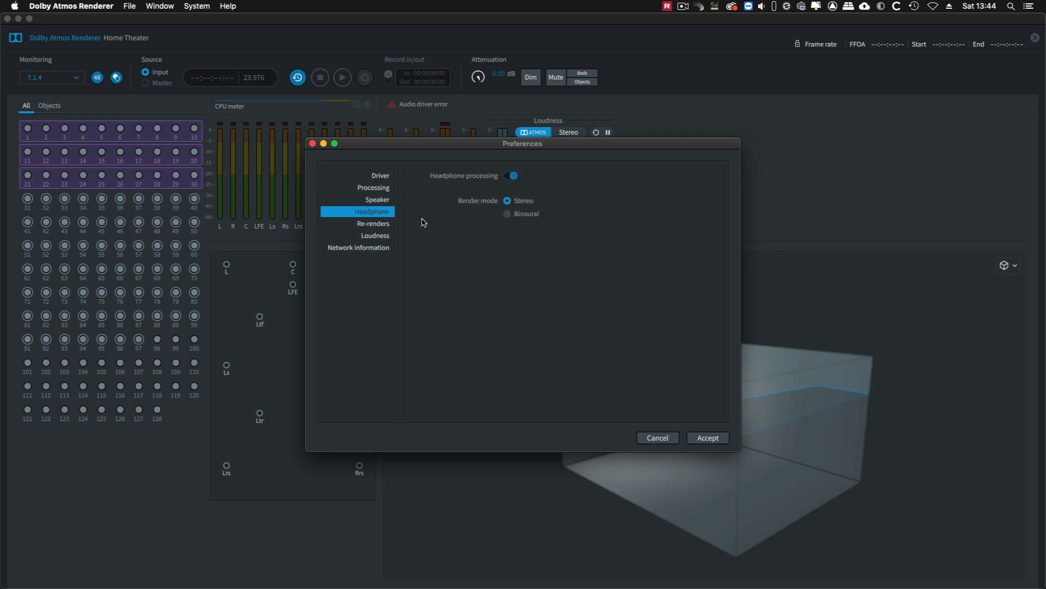
pyautogui.click(382, 225)
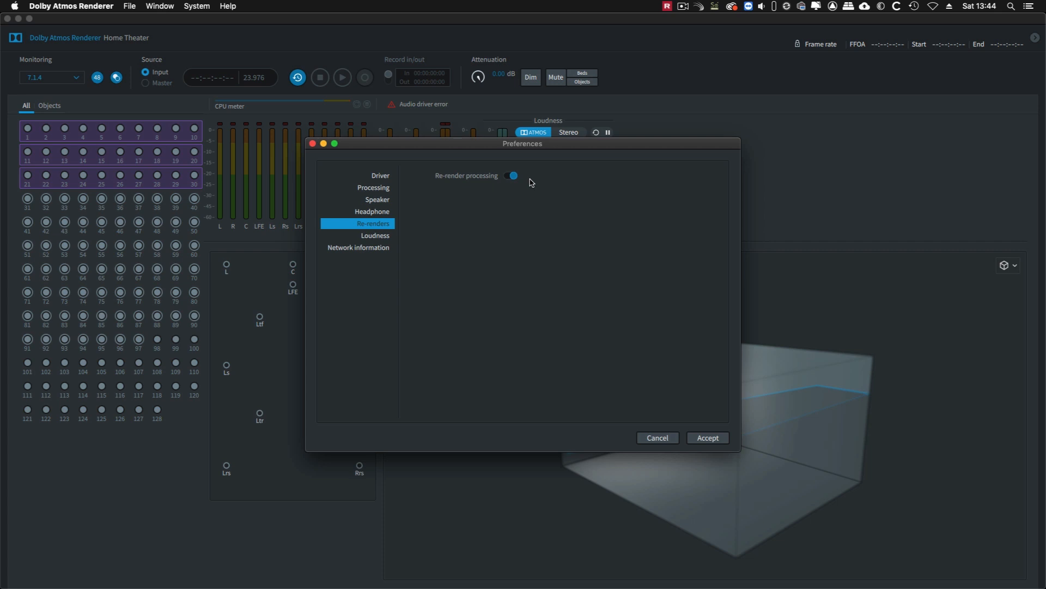
pyautogui.click(708, 439)
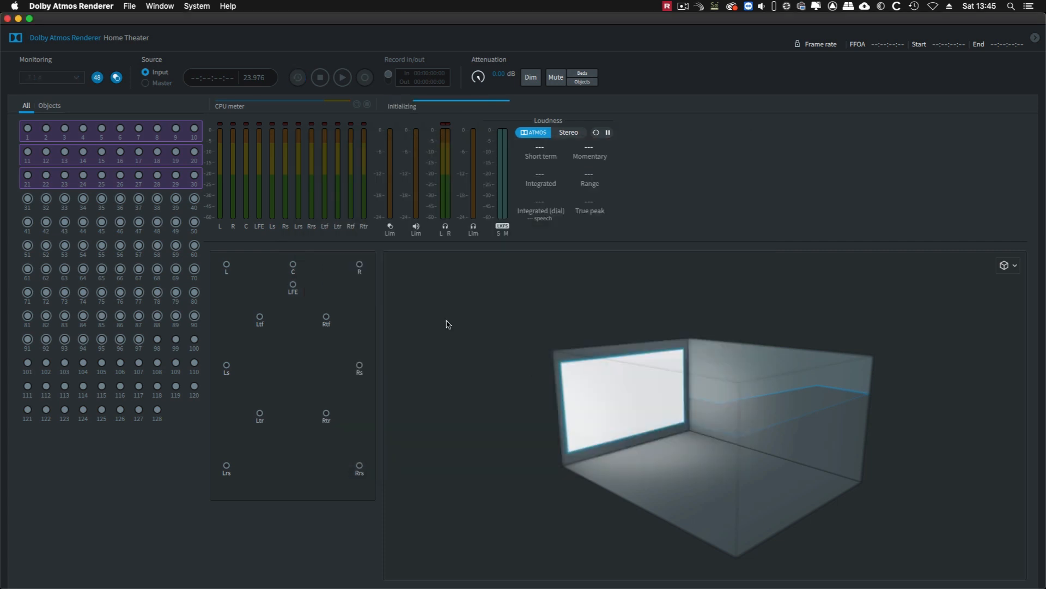
# Step: Open Room Setup and review its settings
pyautogui.click(165, 7)
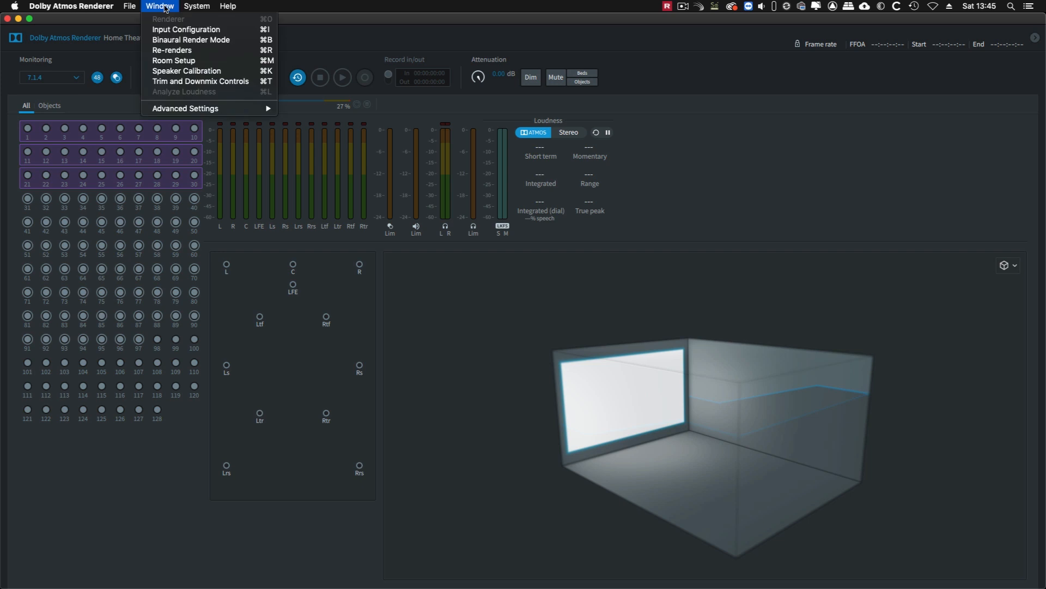
pyautogui.click(187, 62)
pyautogui.click(393, 111)
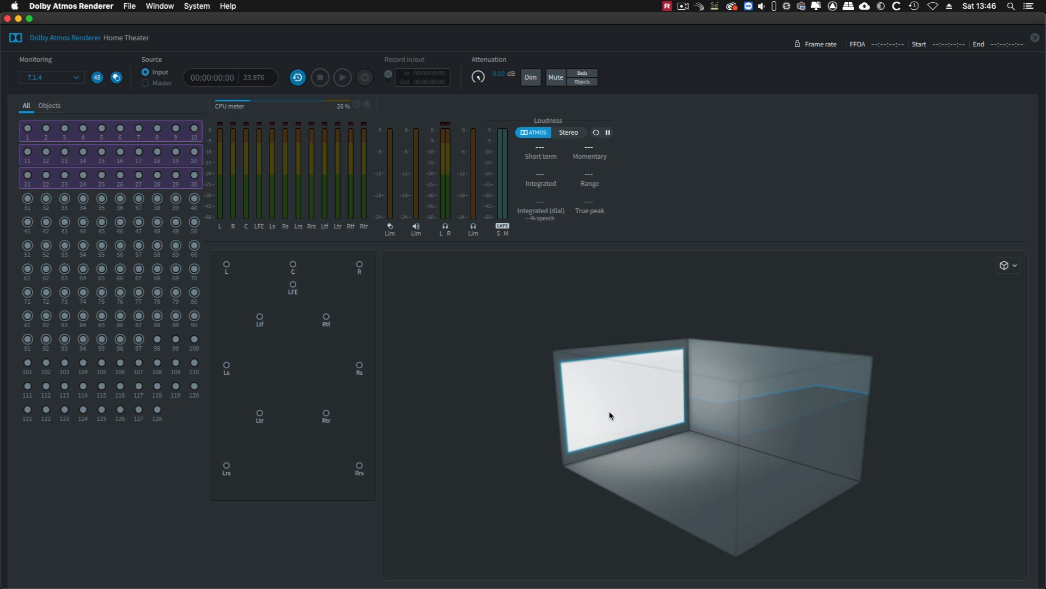
# Step: Add a Loudness re-render, map it to live outputs starting at channel 17, and accept the re-render setup
pyautogui.click(160, 6)
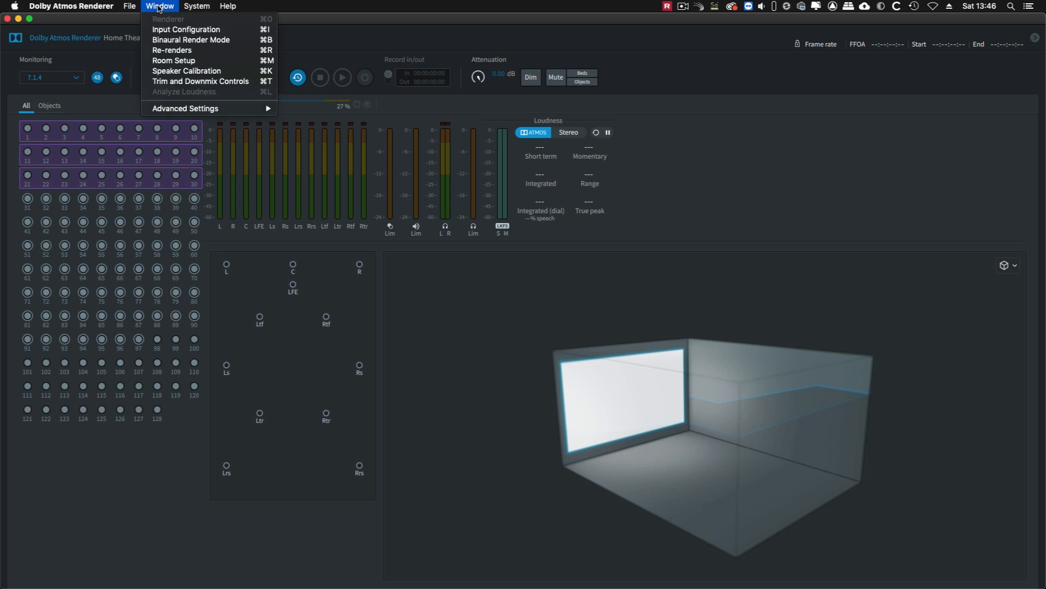
pyautogui.click(181, 49)
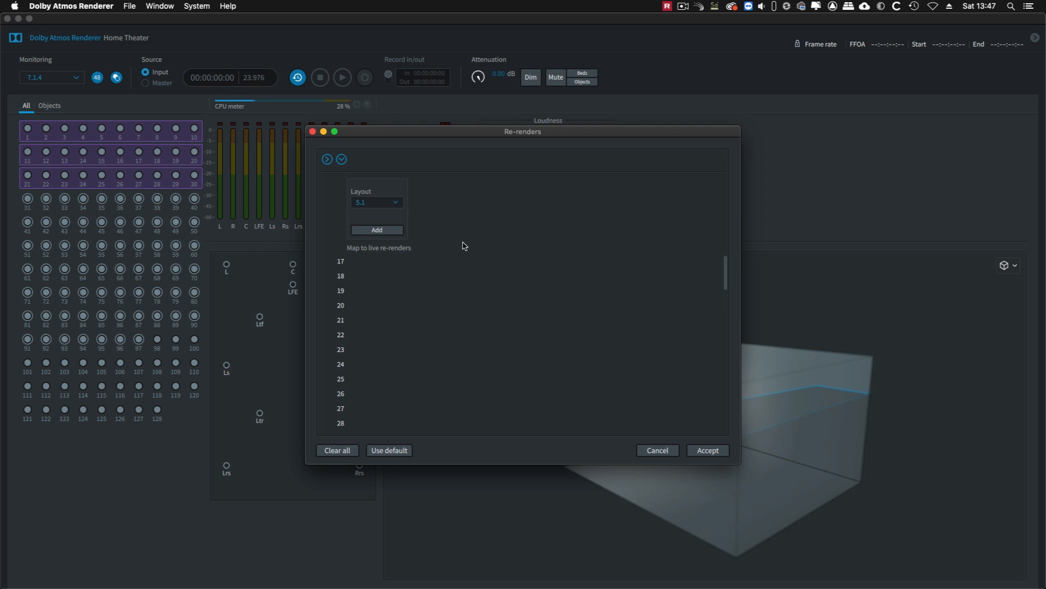
pyautogui.click(396, 204)
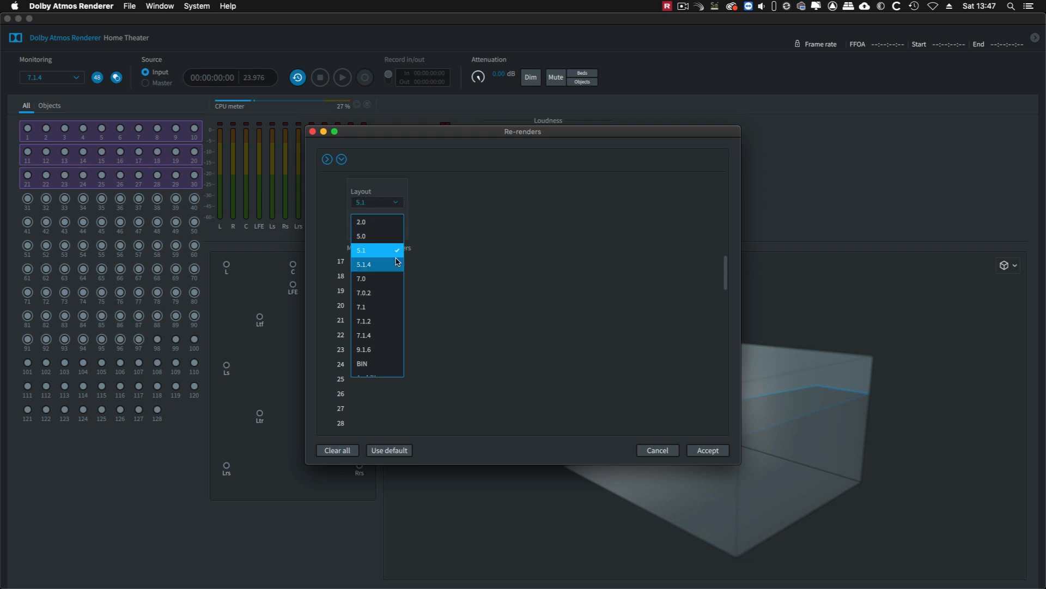
pyautogui.scroll(-2, 396, 261)
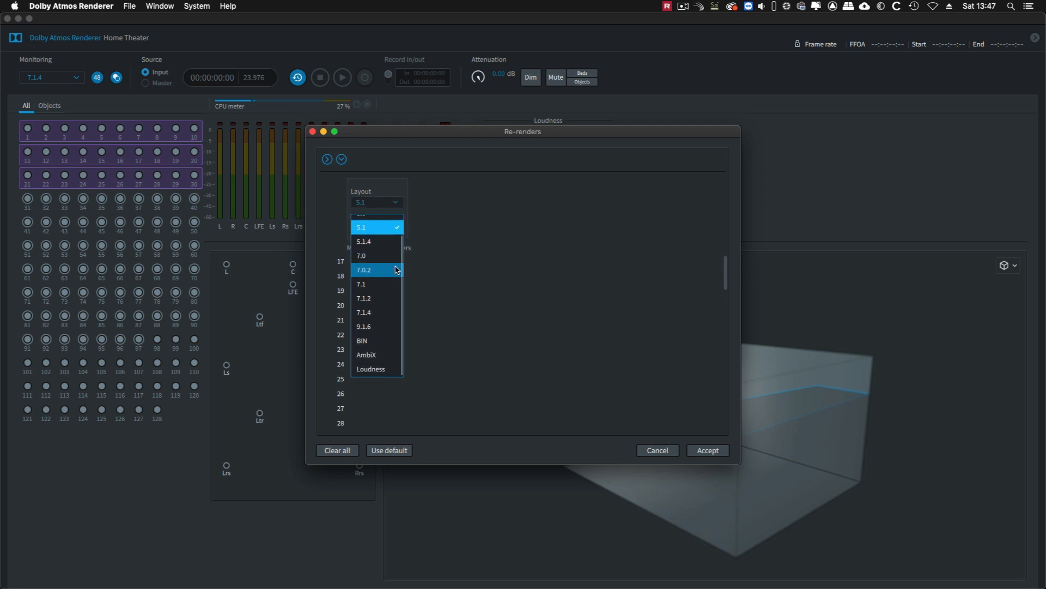
pyautogui.click(389, 370)
pyautogui.click(384, 231)
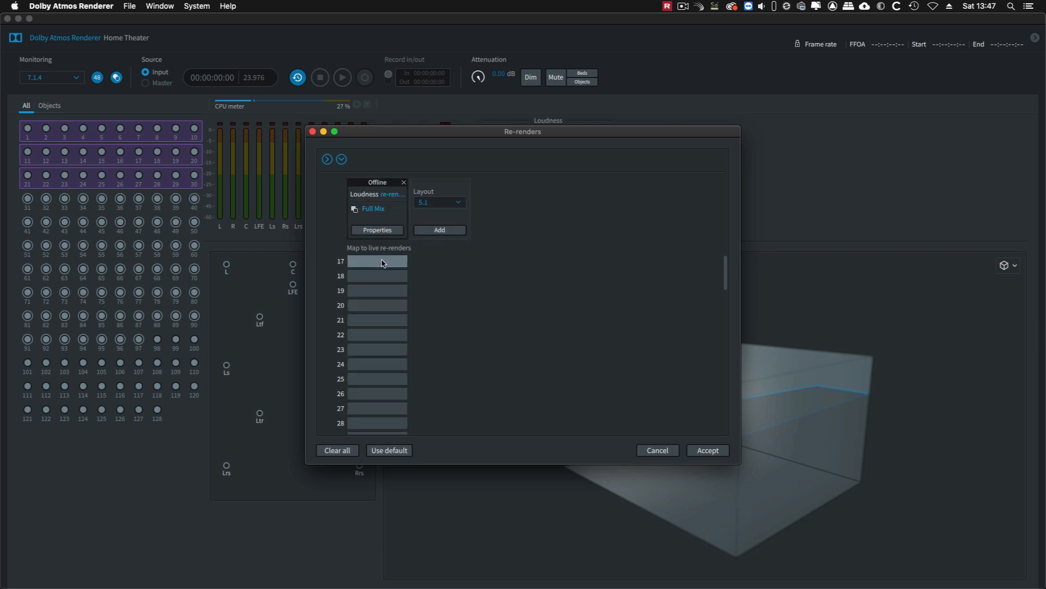
pyautogui.click(384, 262)
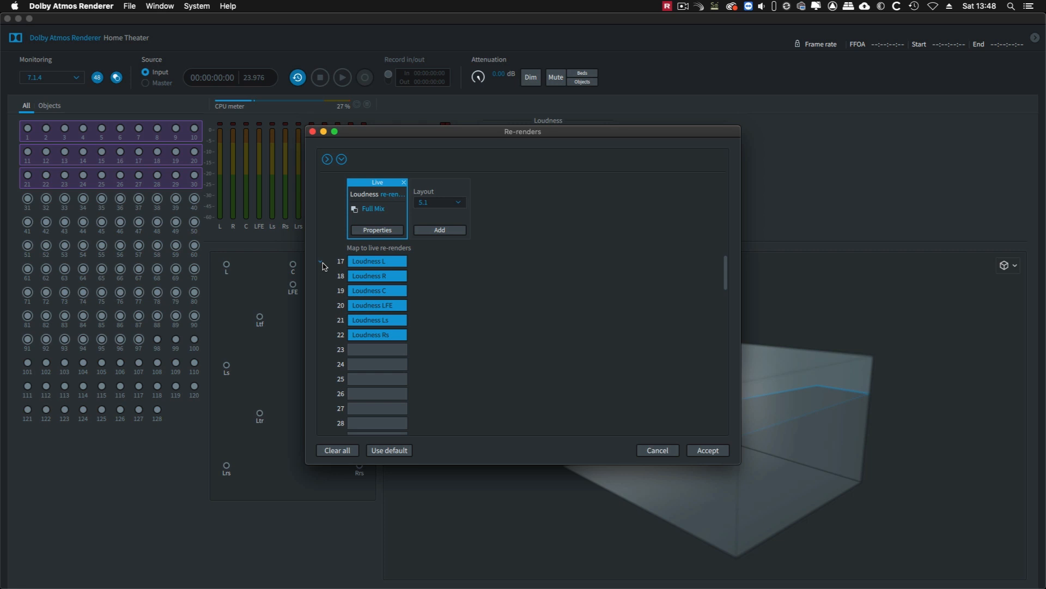
pyautogui.click(708, 450)
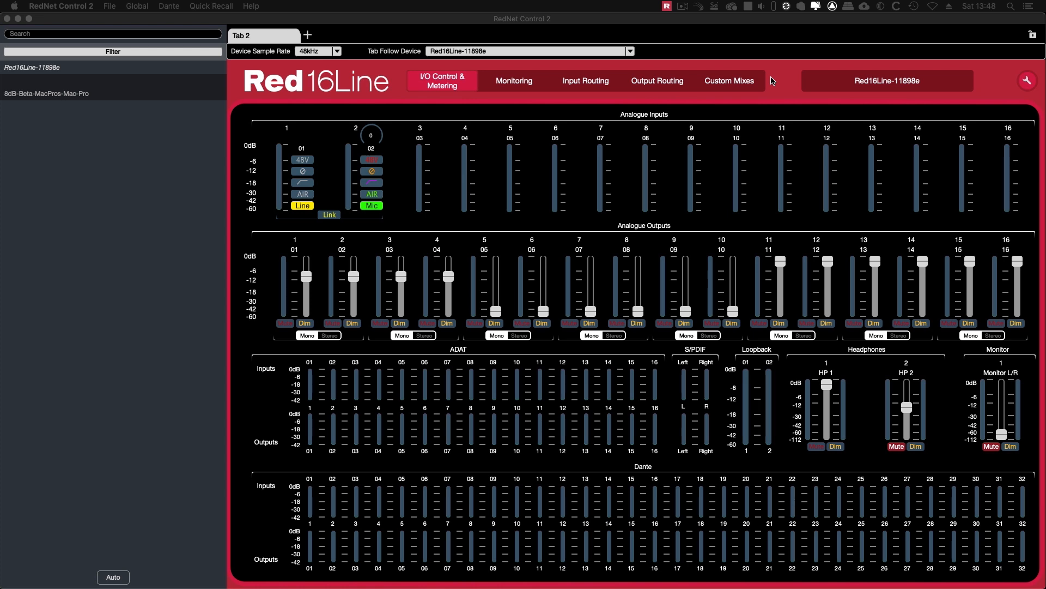
# Step: In RedNet Control 2, show the Dante output routing and examine the Playback (DAW) source options for Dante 1-2
pyautogui.click(659, 83)
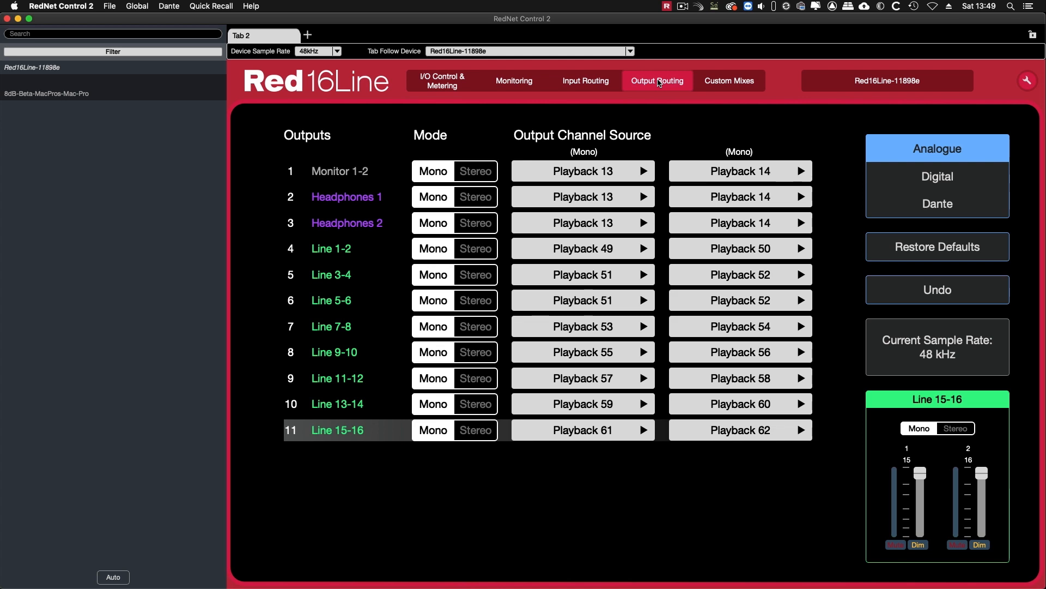
pyautogui.click(939, 204)
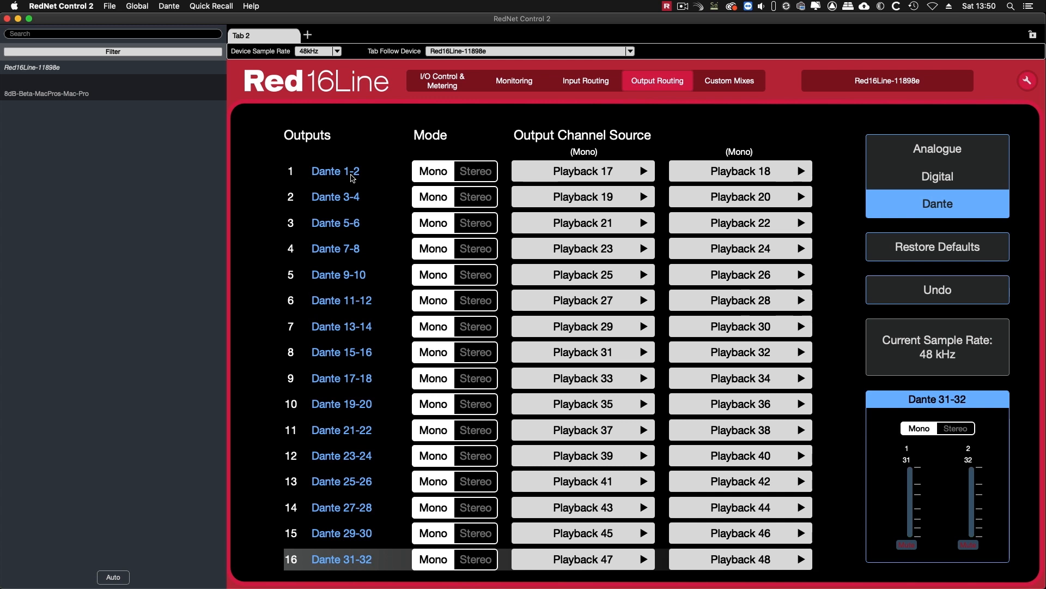
pyautogui.click(628, 175)
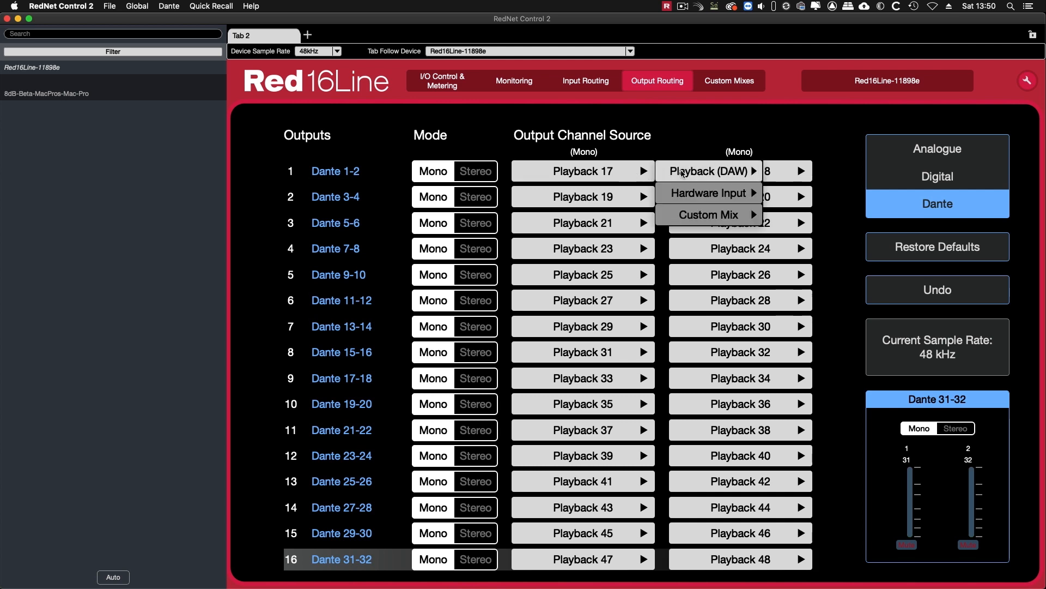
pyautogui.moveTo(709, 172)
pyautogui.moveTo(800, 194)
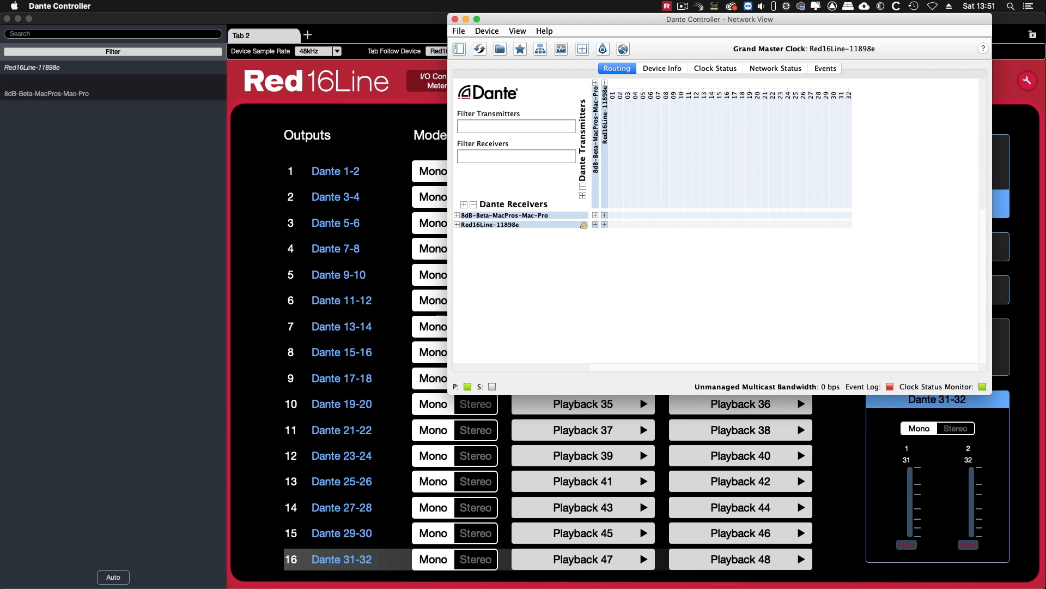
# Step: In Dante Controller, route Red16Line transmit channels 1, 2, 3, 4, 5 and 6 to Mac Pro receive channels 1, 3, 2, 6, 4 and 5 respectively
pyautogui.click(605, 216)
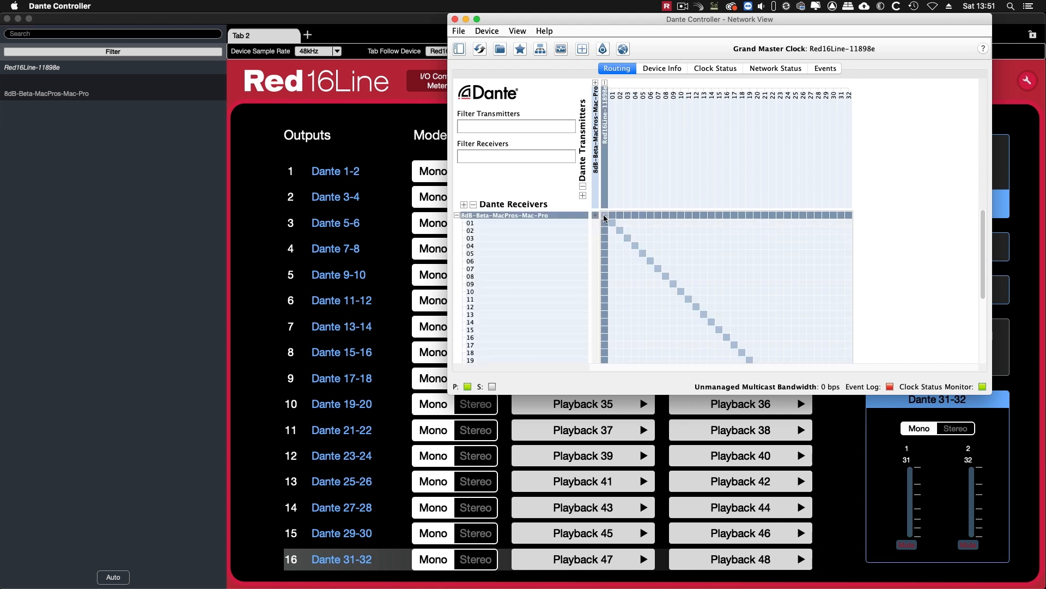
pyautogui.click(604, 216)
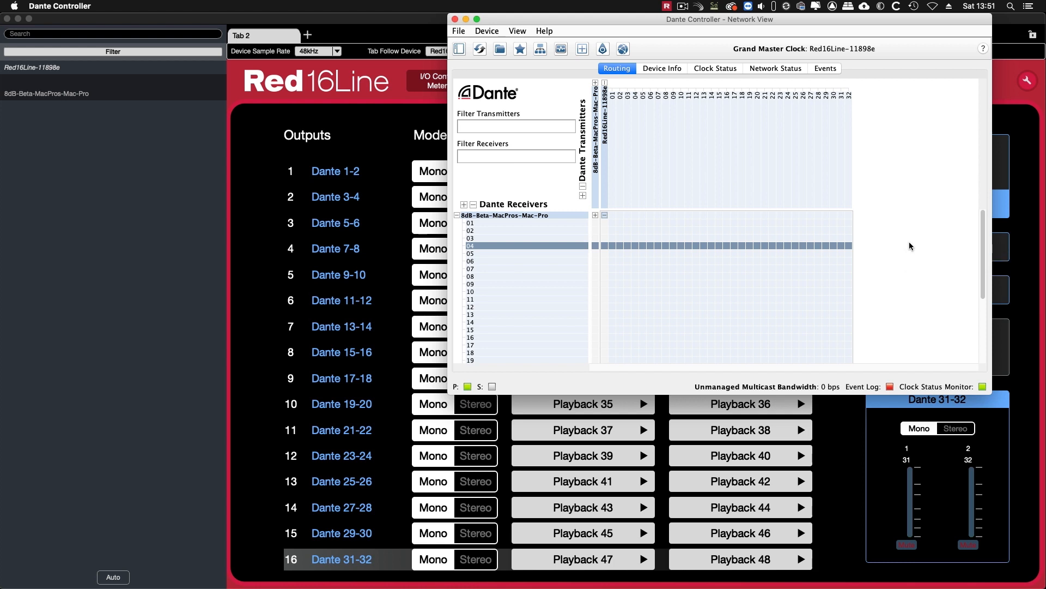
pyautogui.click(612, 223)
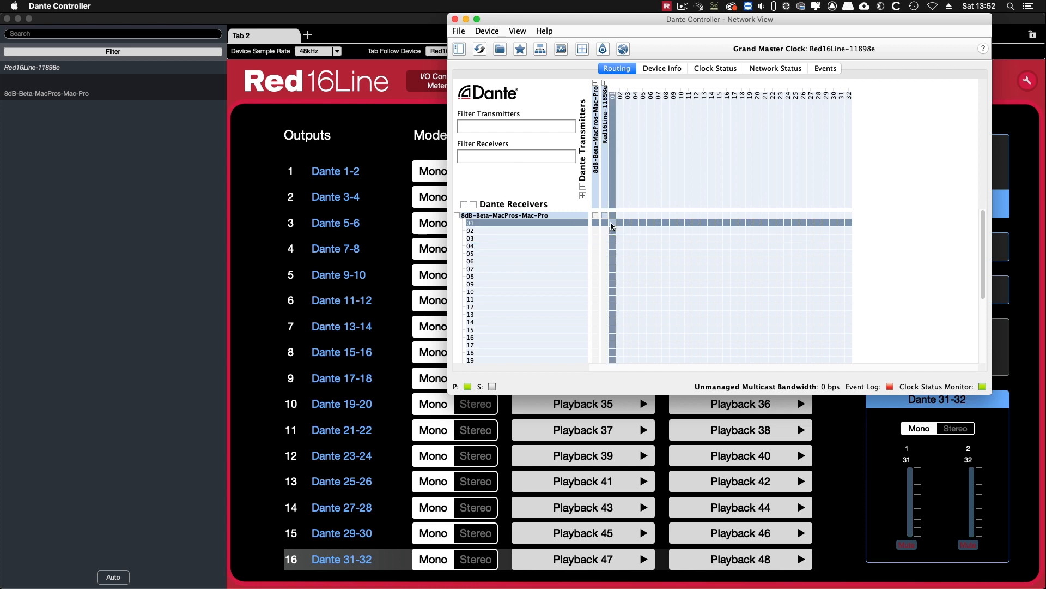
pyautogui.click(618, 237)
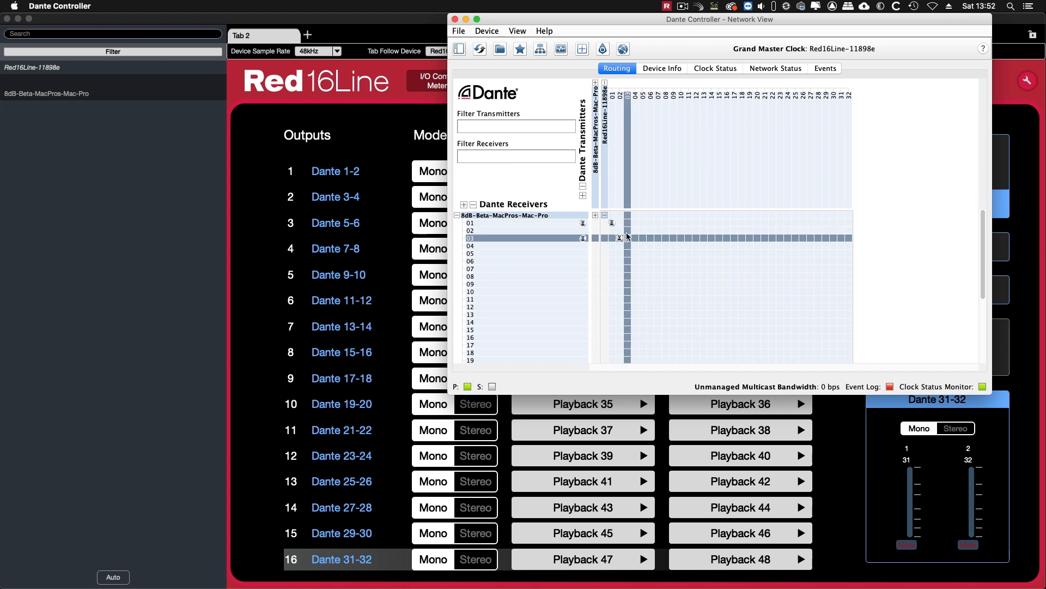
pyautogui.click(627, 230)
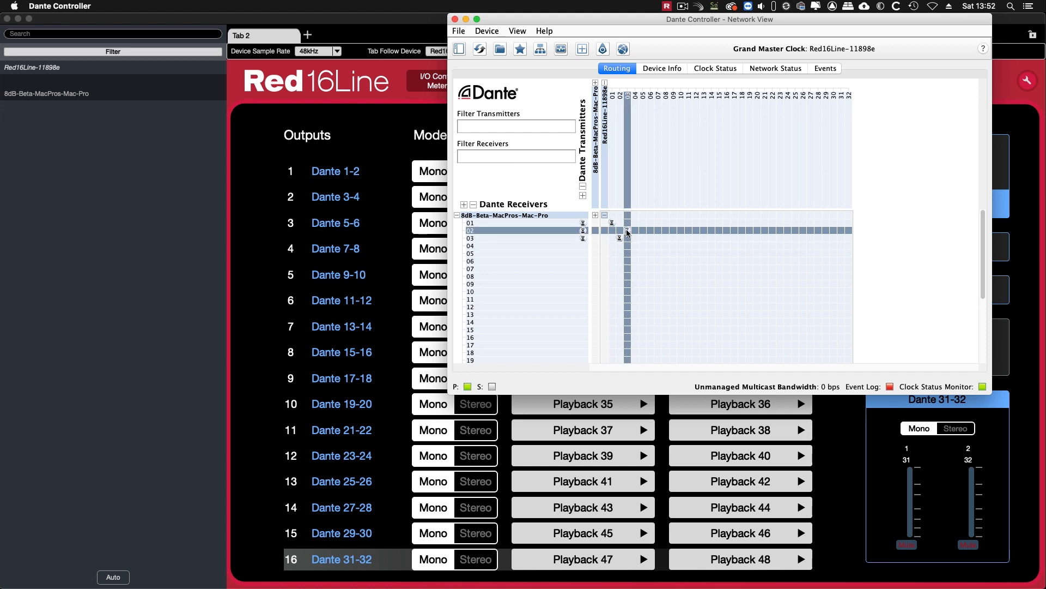
pyautogui.click(635, 261)
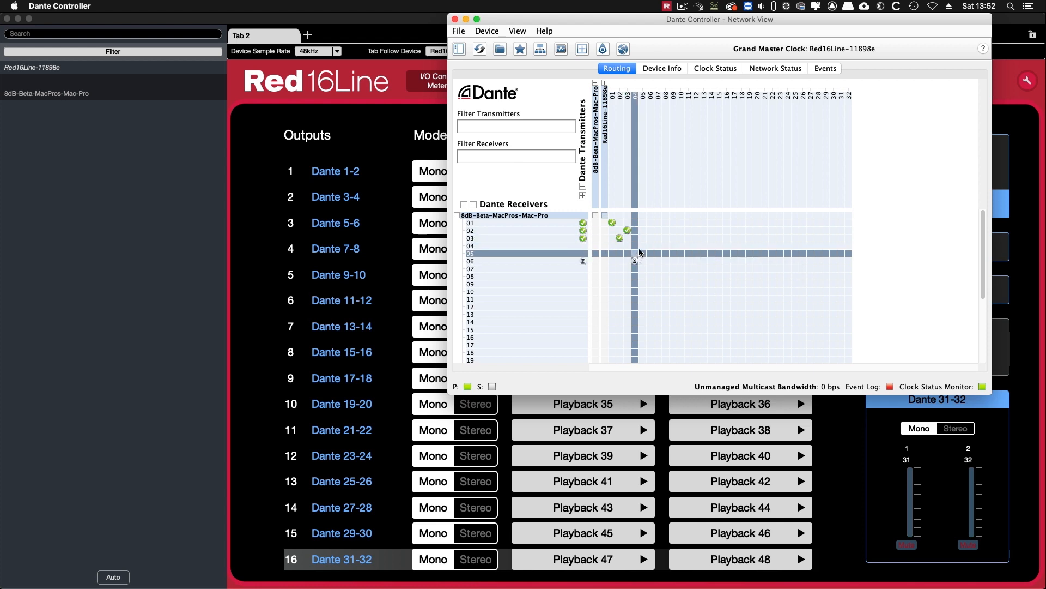
pyautogui.click(643, 246)
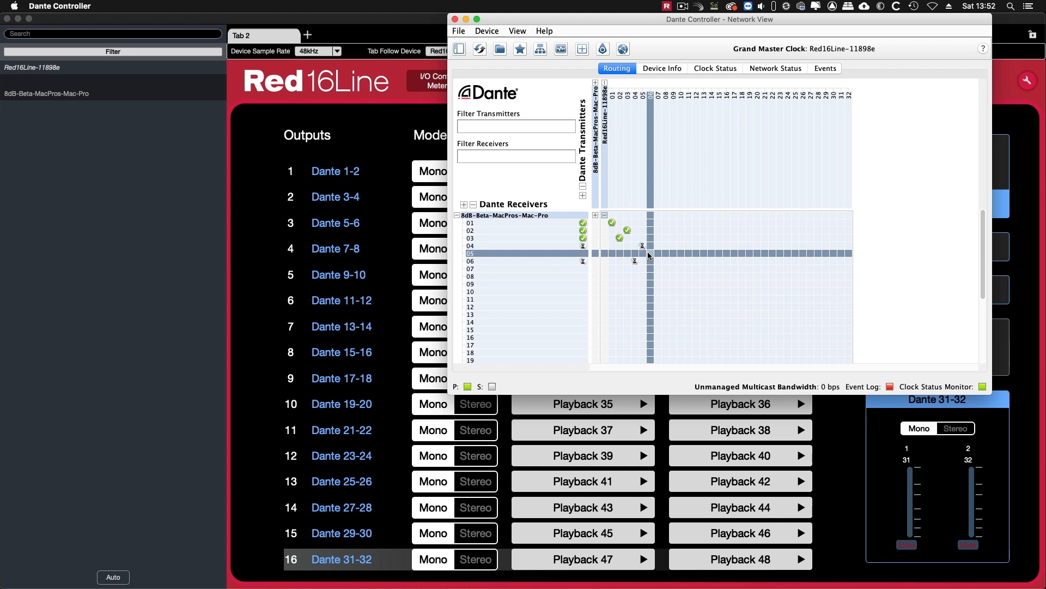
pyautogui.click(649, 253)
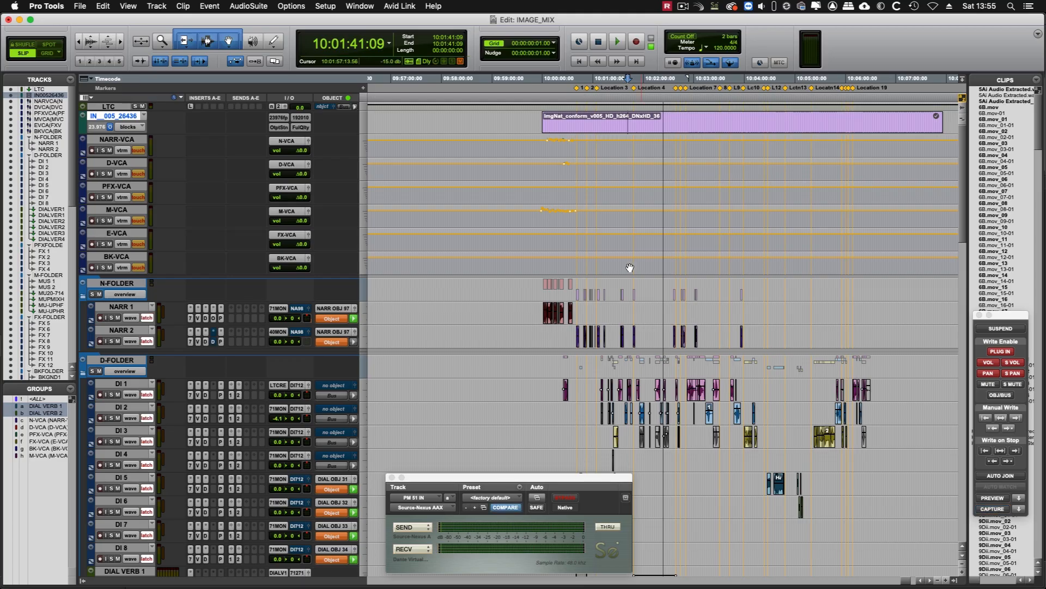
# Step: In Pro Tools, create a new 5.1 Aux Input track named 51PM RR INPUT
pyautogui.click(156, 6)
pyautogui.click(162, 18)
pyautogui.click(412, 214)
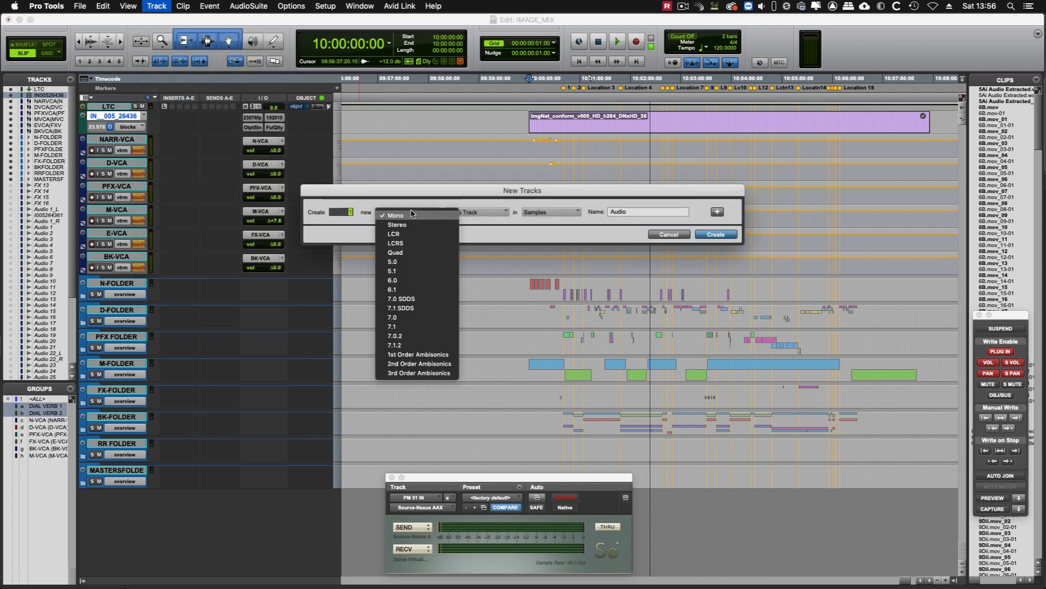
pyautogui.click(468, 231)
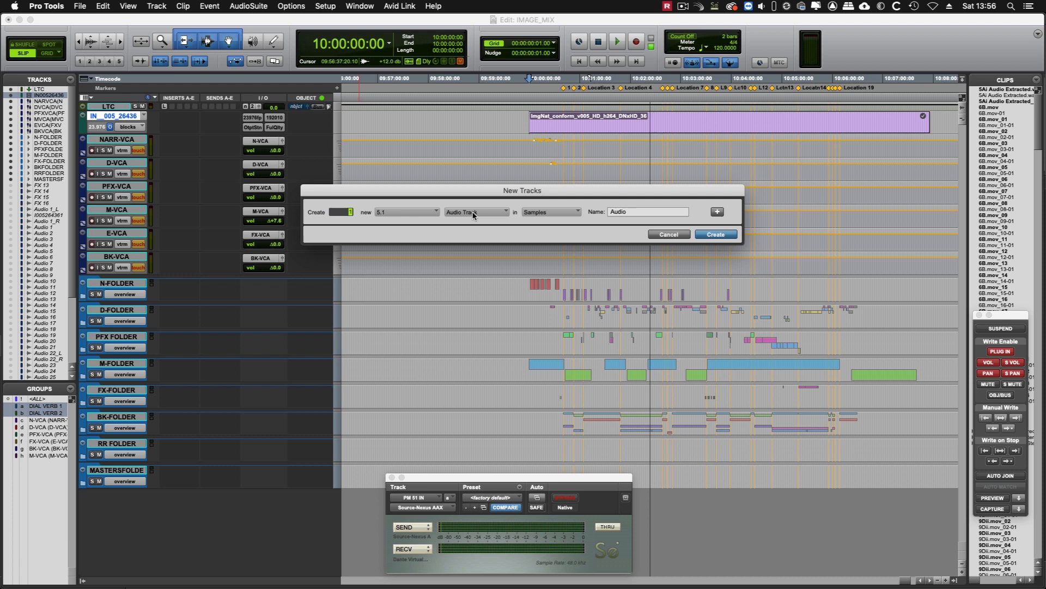
pyautogui.click(469, 212)
pyautogui.click(468, 221)
pyautogui.click(643, 212)
pyautogui.press('BackSpace')
pyautogui.write('51PM RR')
pyautogui.press('Return')
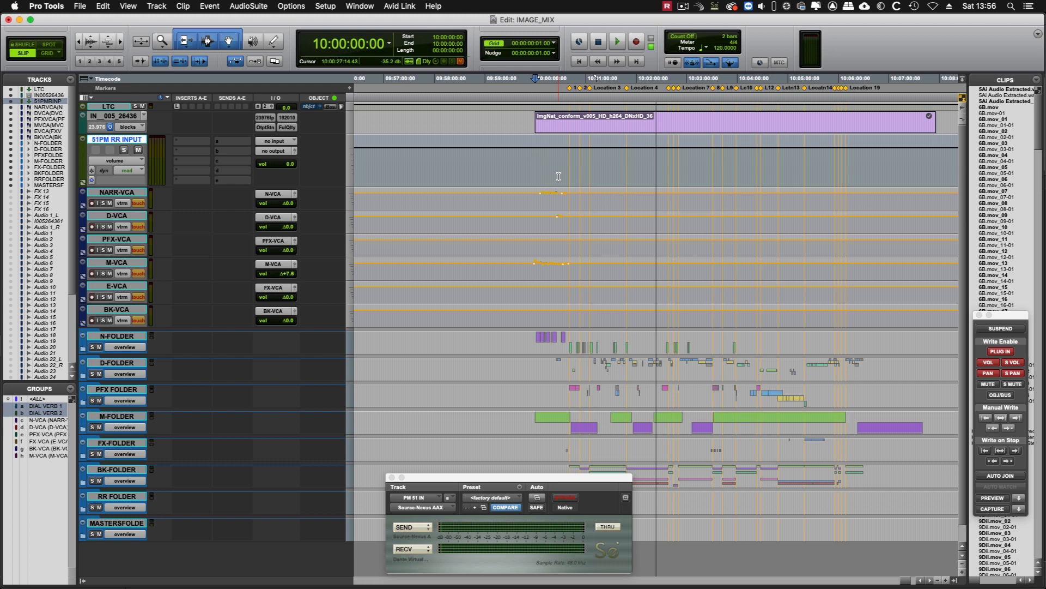
# Step: Insert the multichannel Source-Nexus AAX plug-in on 51PM RR INPUT and set it to receive from Dante Virtual Soundcard, starting at Output 1
pyautogui.click(192, 141)
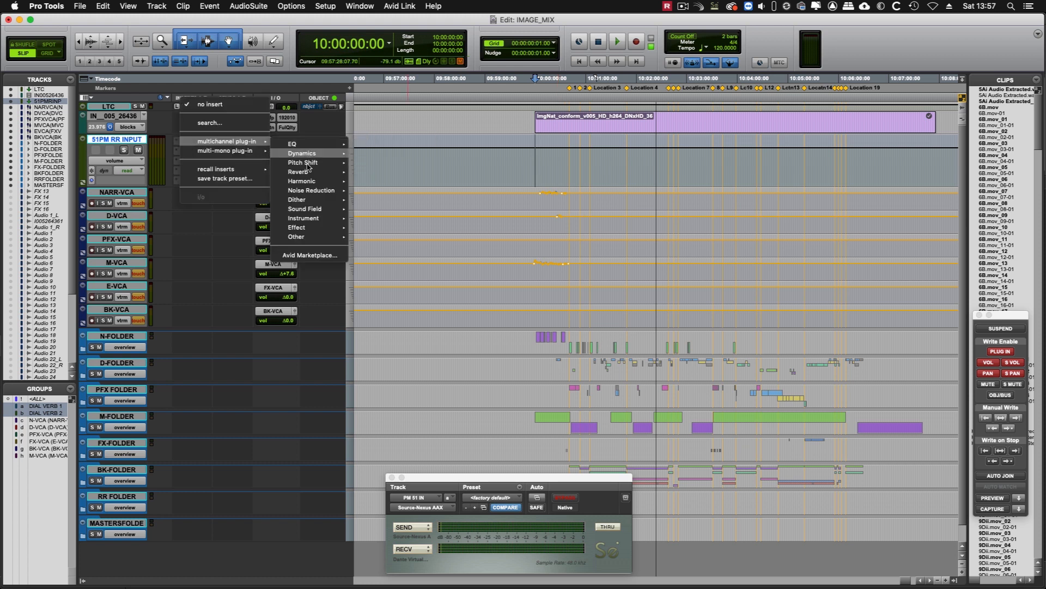
pyautogui.moveTo(306, 235)
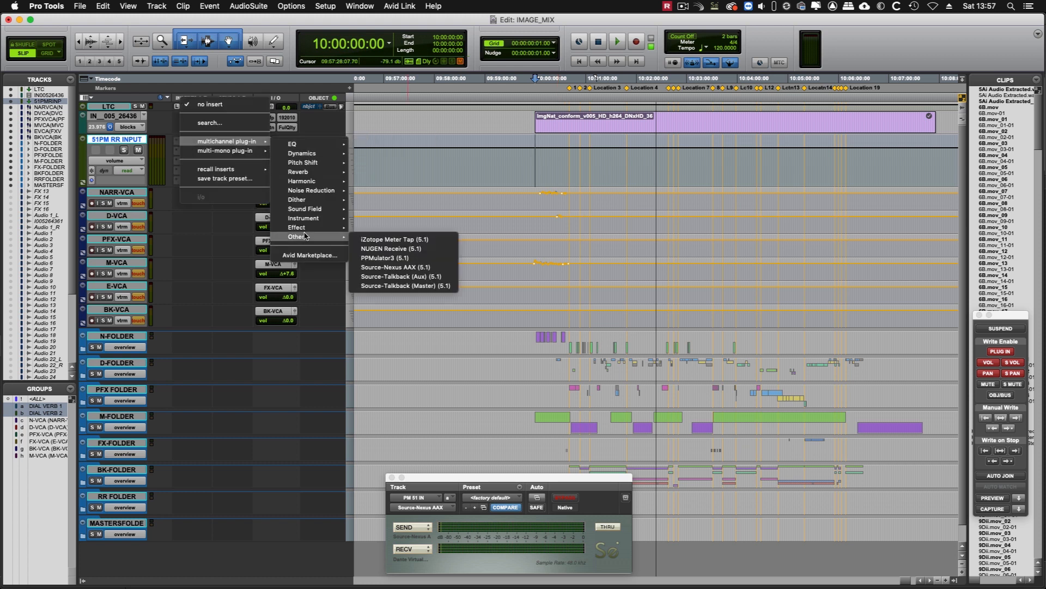
pyautogui.click(384, 268)
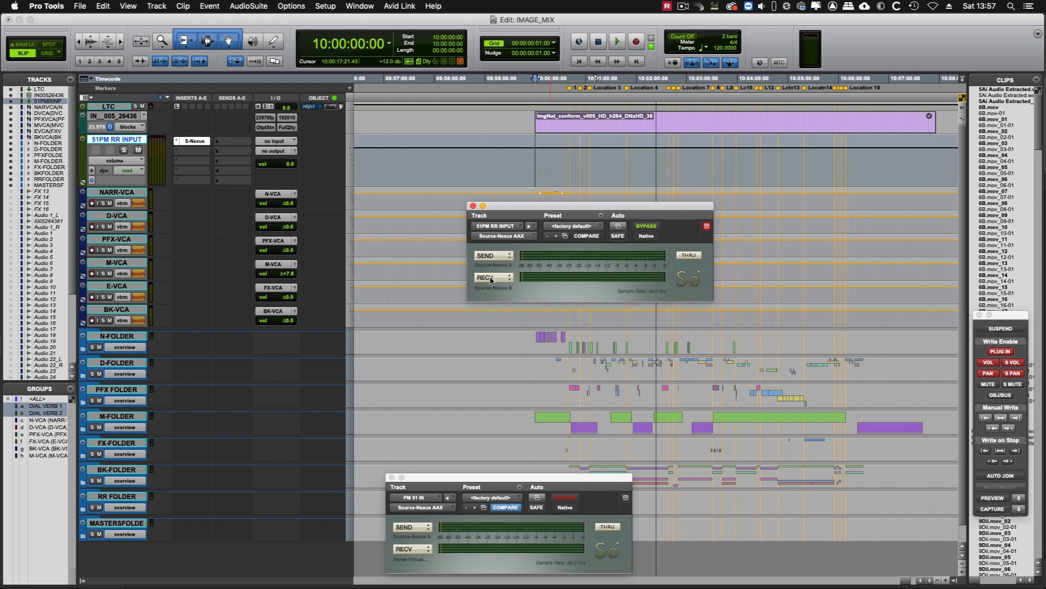
pyautogui.click(491, 278)
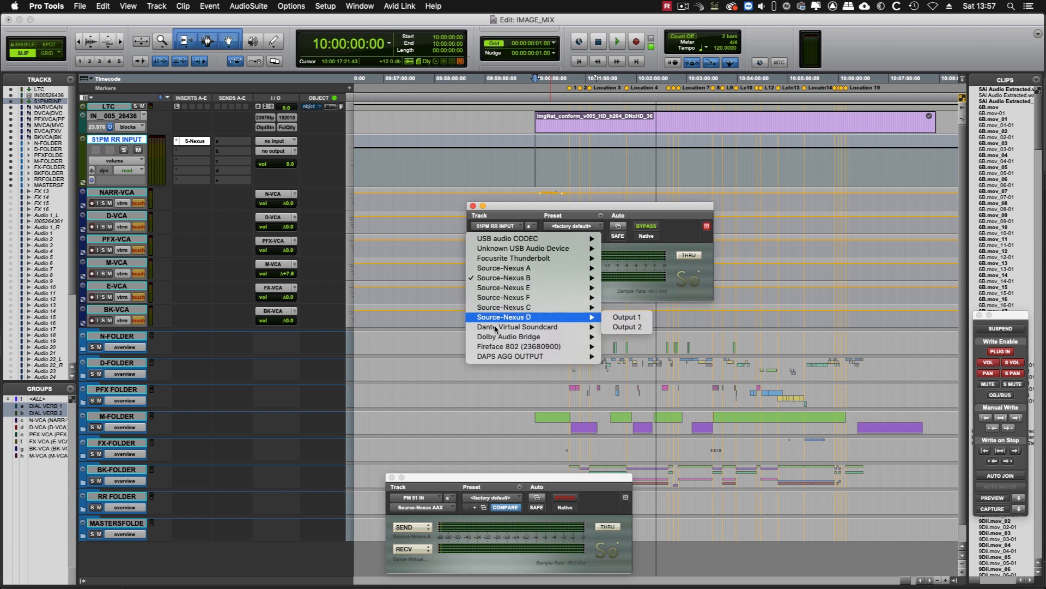
pyautogui.moveTo(497, 327)
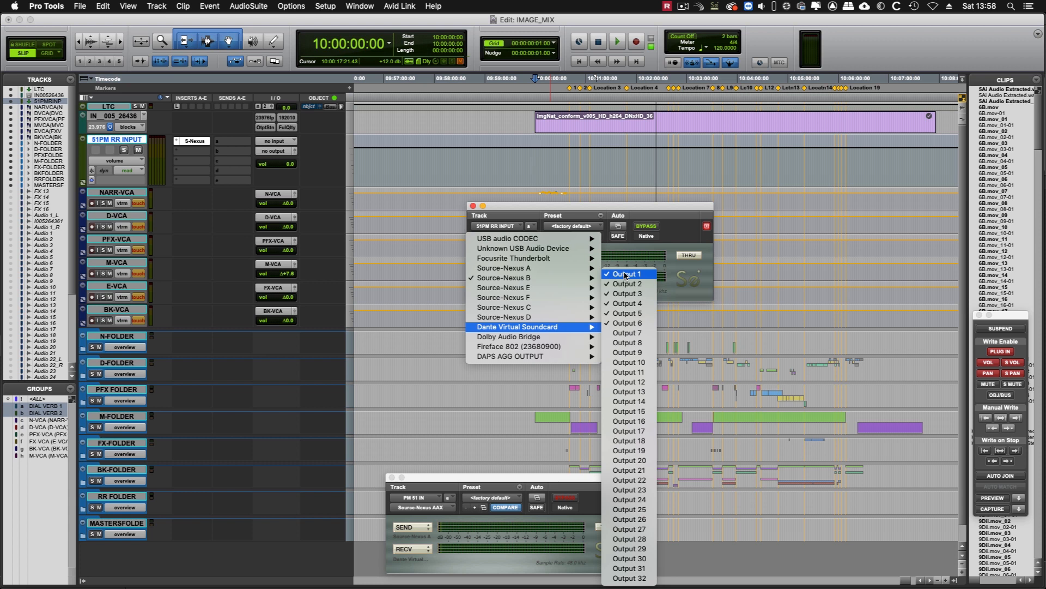
pyautogui.click(625, 274)
# Step: Route the output of 51PM RR INPUT to a new 5.1 Aux Input track named DUMMY
pyautogui.click(276, 152)
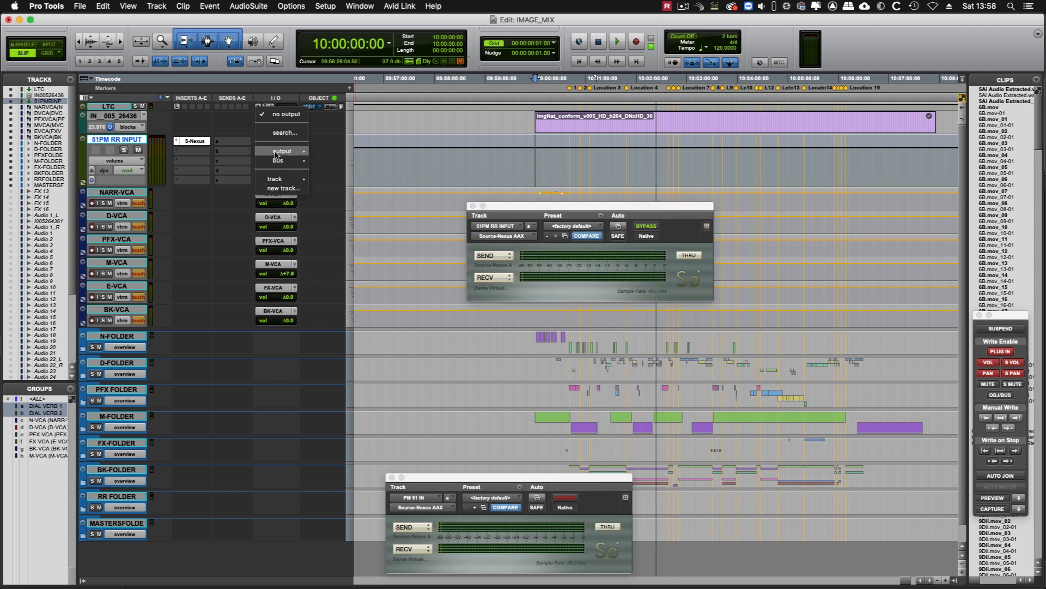
pyautogui.click(282, 188)
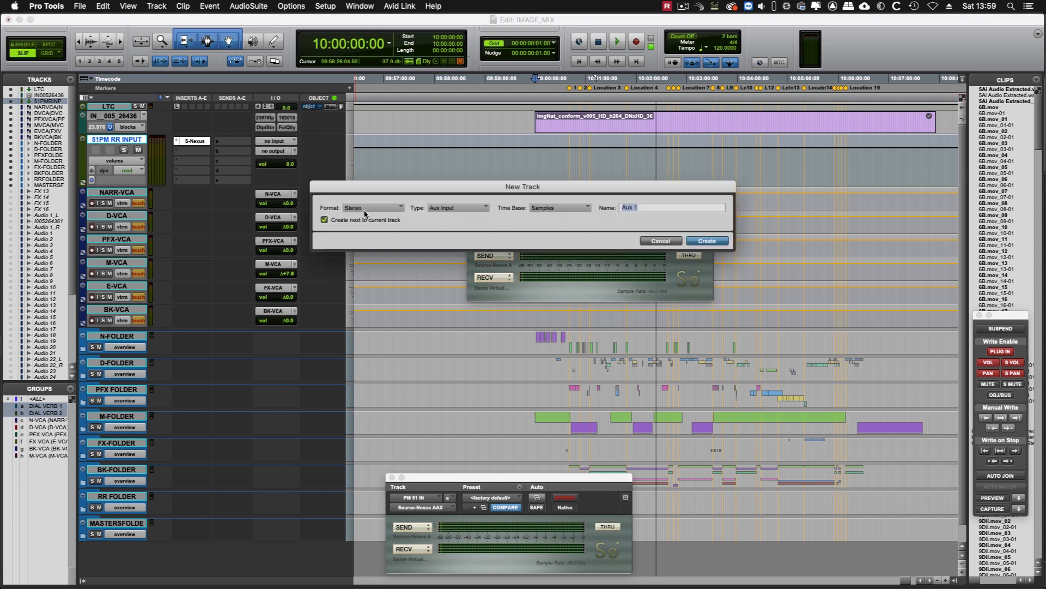
pyautogui.click(386, 211)
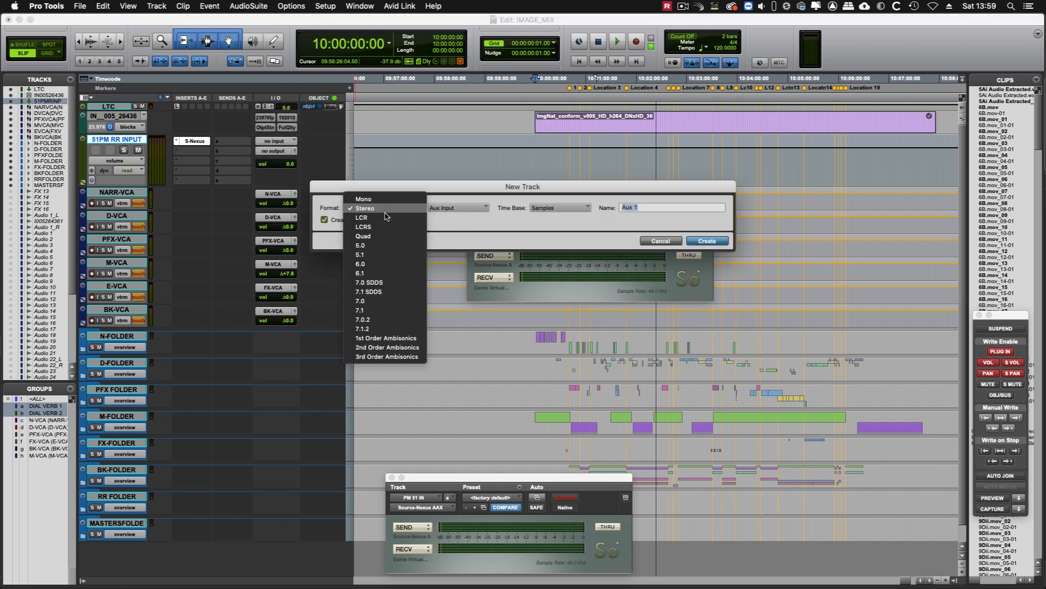
pyautogui.click(380, 255)
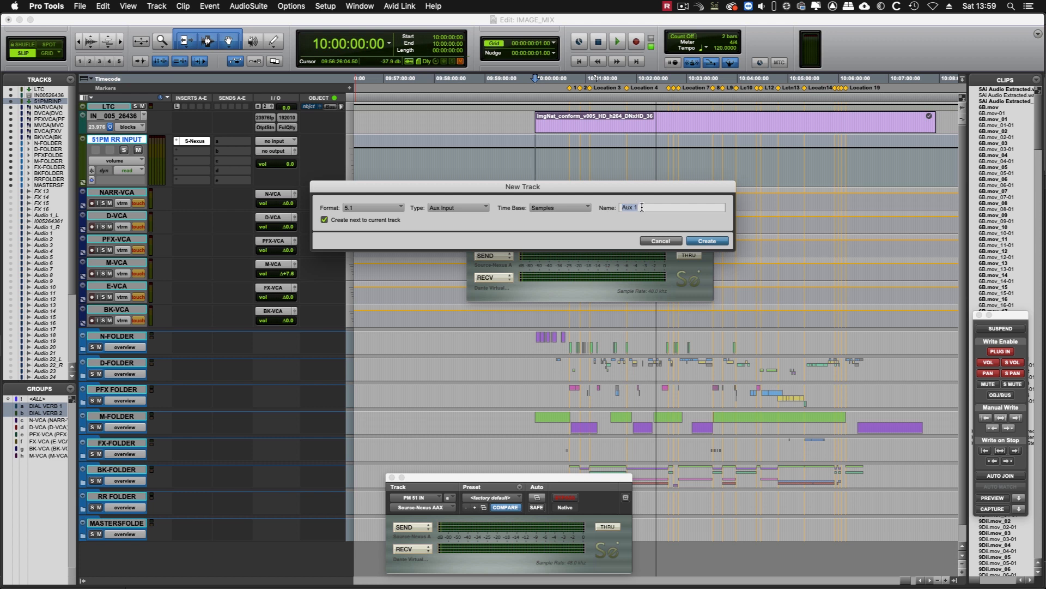
pyautogui.write('DUM')
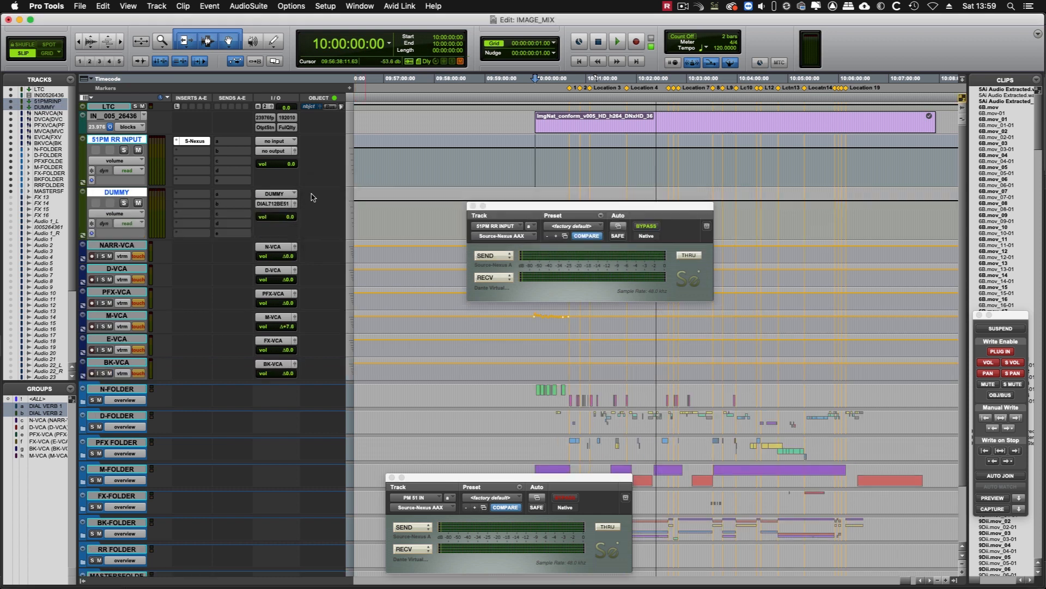
# Step: Set the DUMMY track to no output, and hide it and make it inactive
pyautogui.click(279, 205)
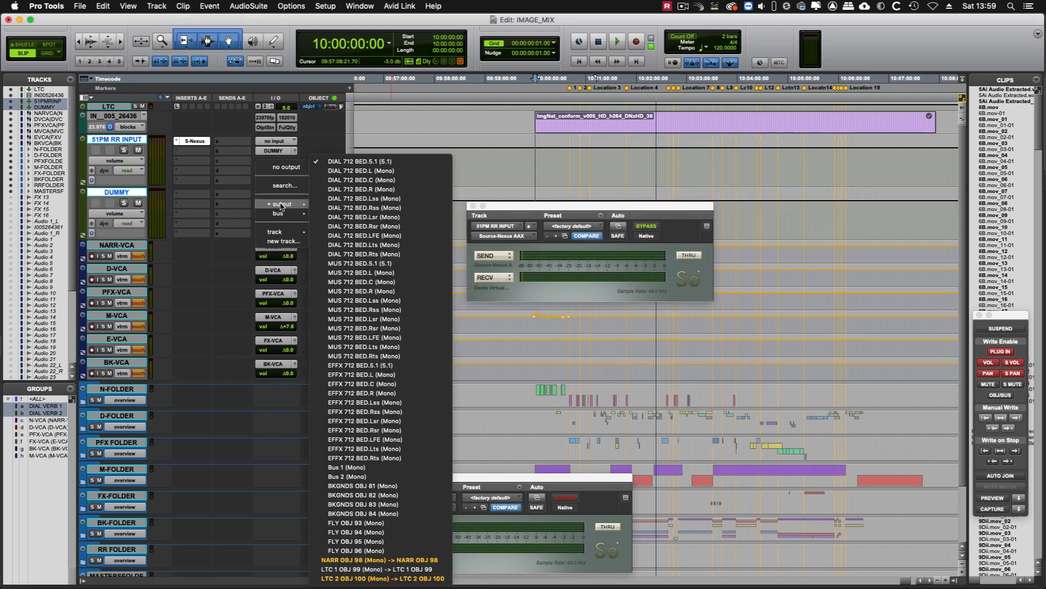
pyautogui.click(286, 168)
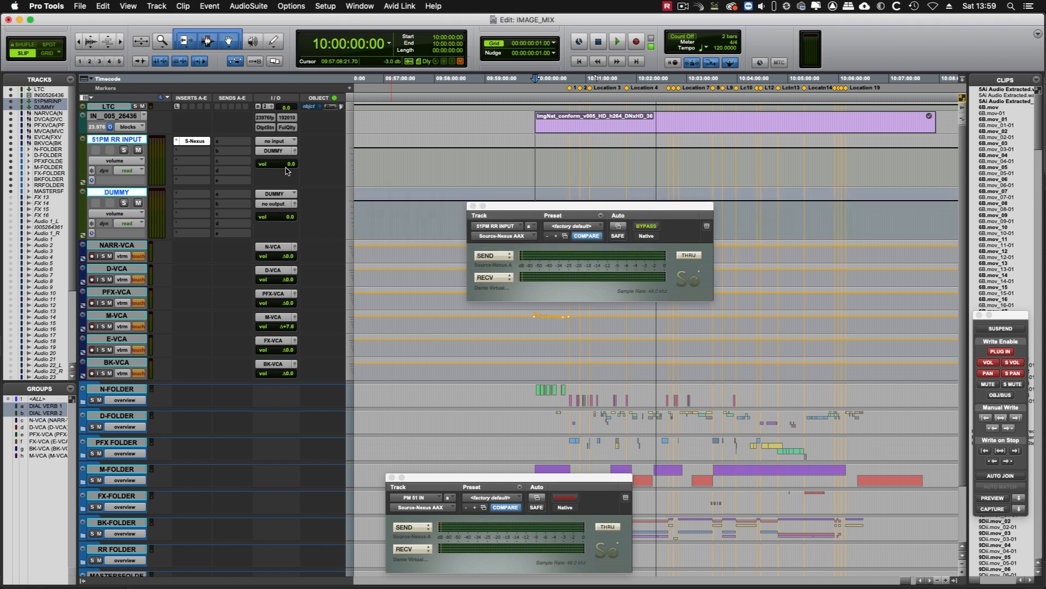
pyautogui.click(116, 191)
pyautogui.rightClick(116, 192)
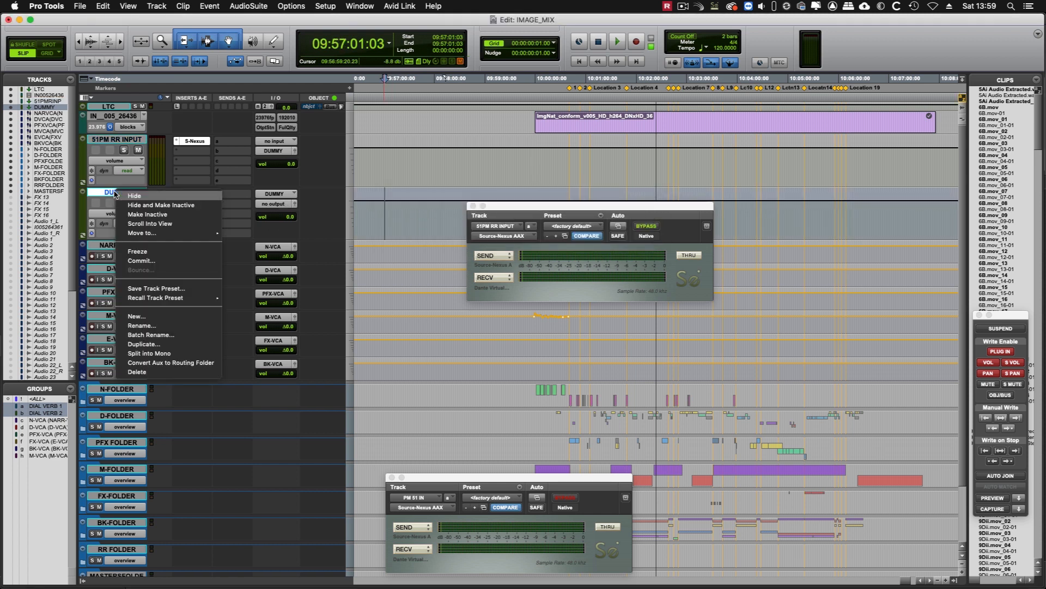
pyautogui.click(158, 206)
# Step: Return to the start at 10:00:00:00 and start recording on the armed re-render tracks from PM51 to EST 20
pyautogui.press('Return')
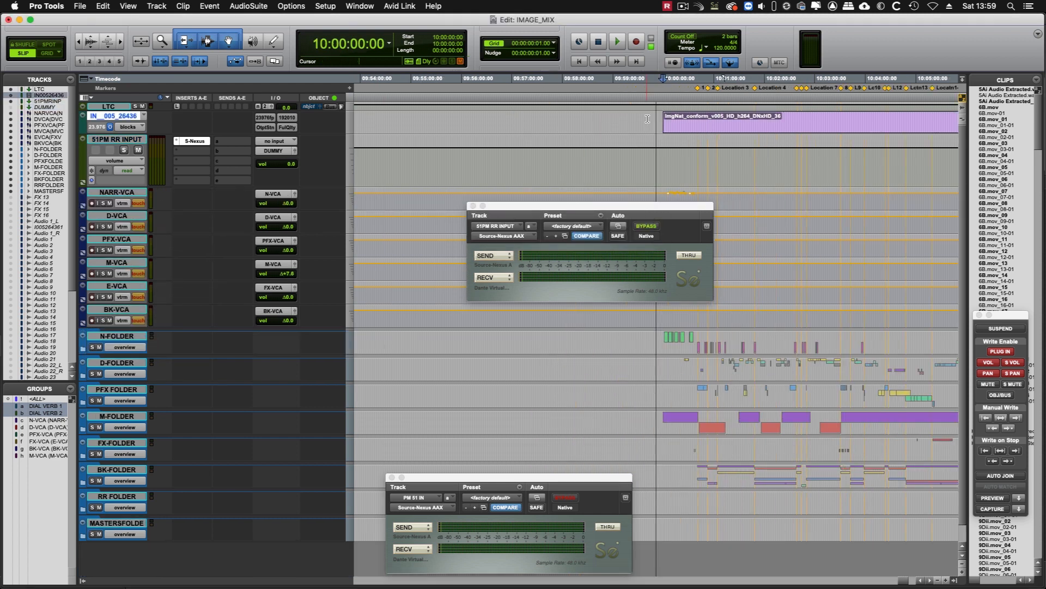
pyautogui.press('space')
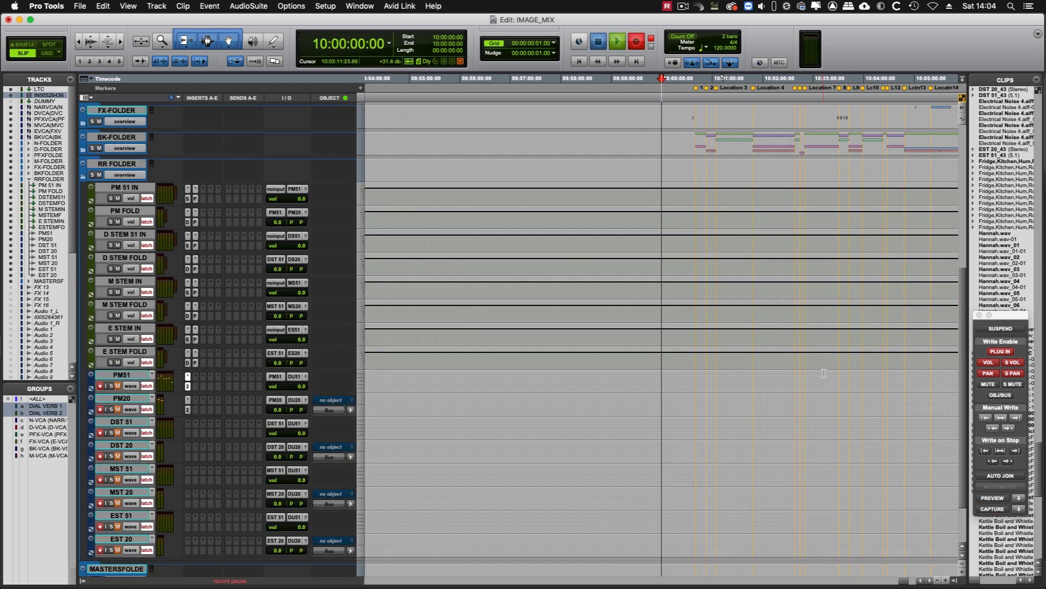
pyautogui.press('space')
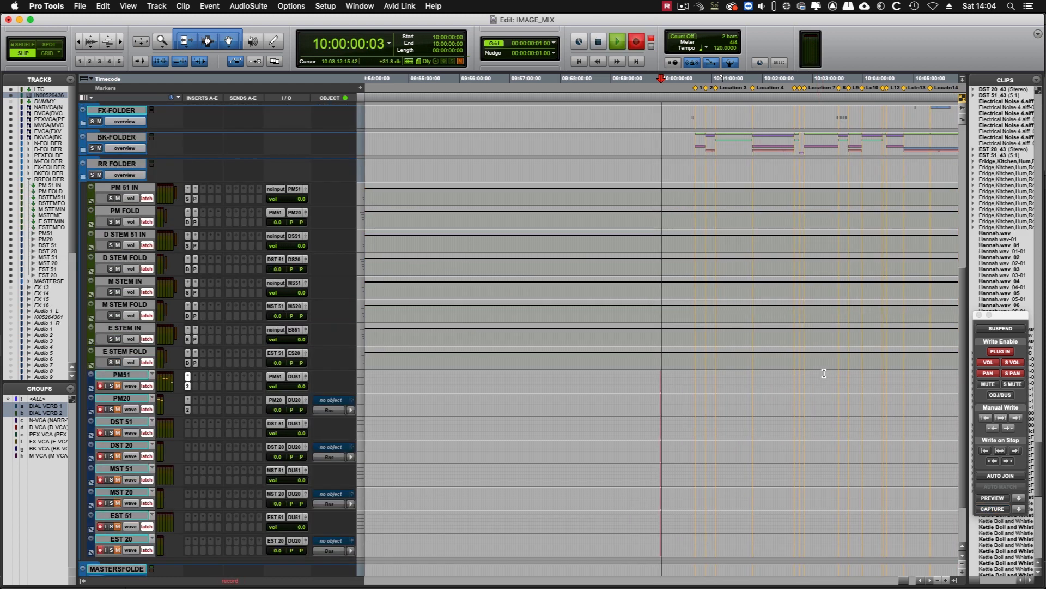